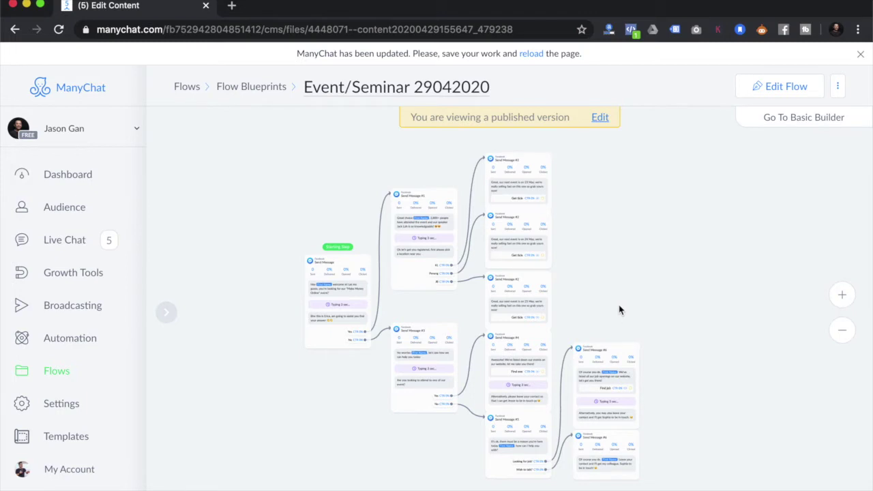
- Inspect the starting Send Message step of the Event/Seminar 29042020 flow and open the flow for editing
scroll(317, 242, up, 3)
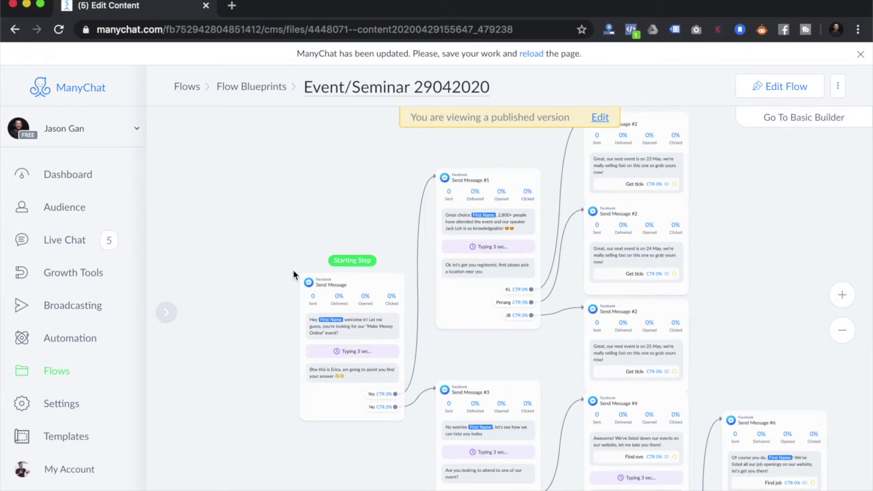
scroll(294, 274, left, 2)
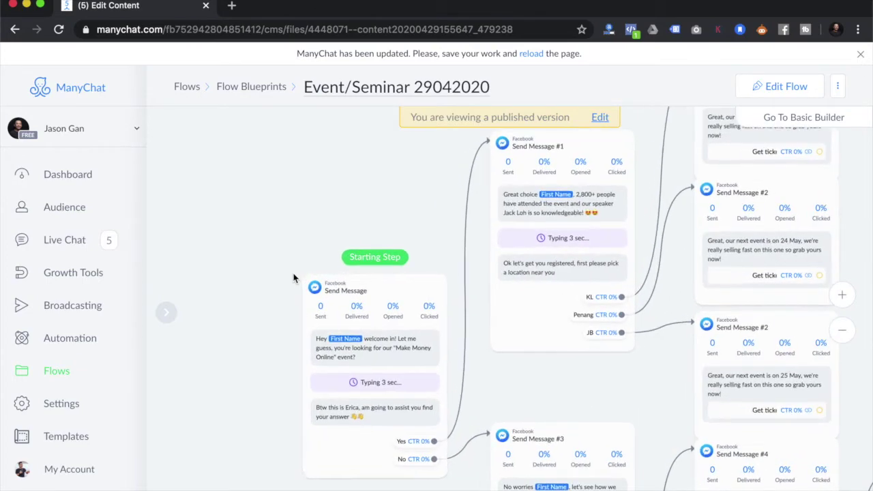
scroll(248, 331, up, 5)
drag(274, 305, 256, 253)
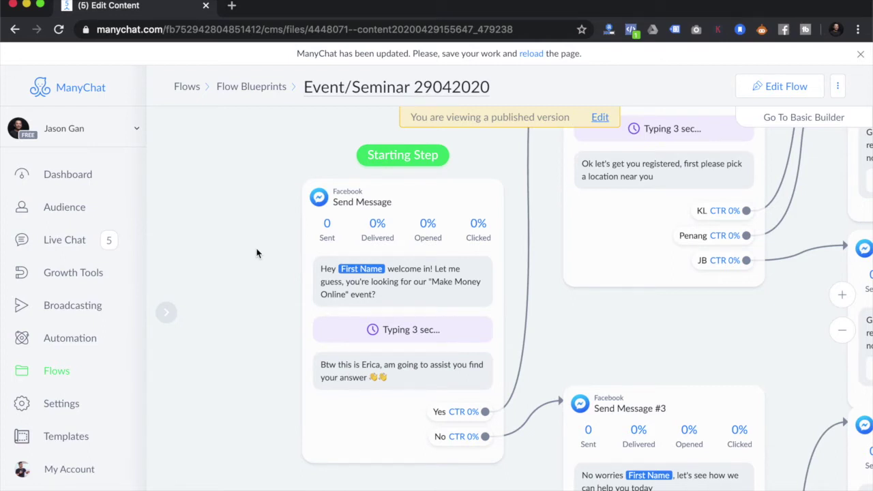
click(460, 302)
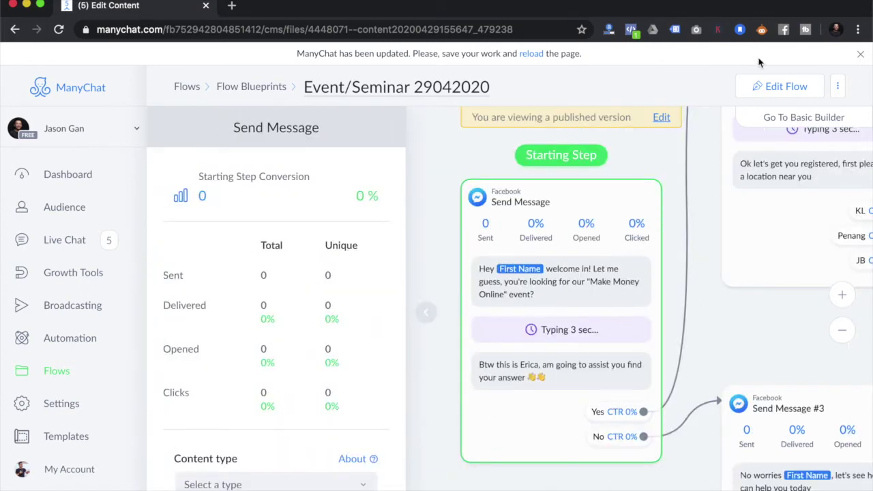
click(788, 88)
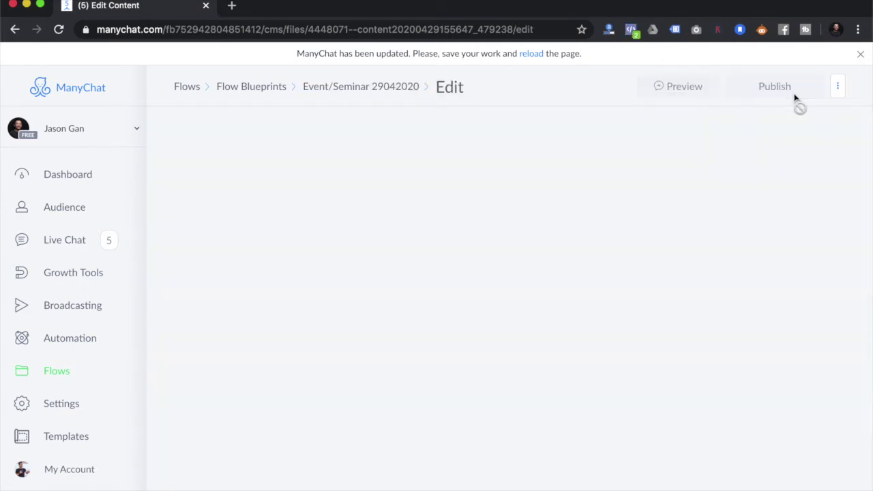
- Open the starting Send Message step and view the personalization variables available for its first text block
scroll(385, 258, up, 5)
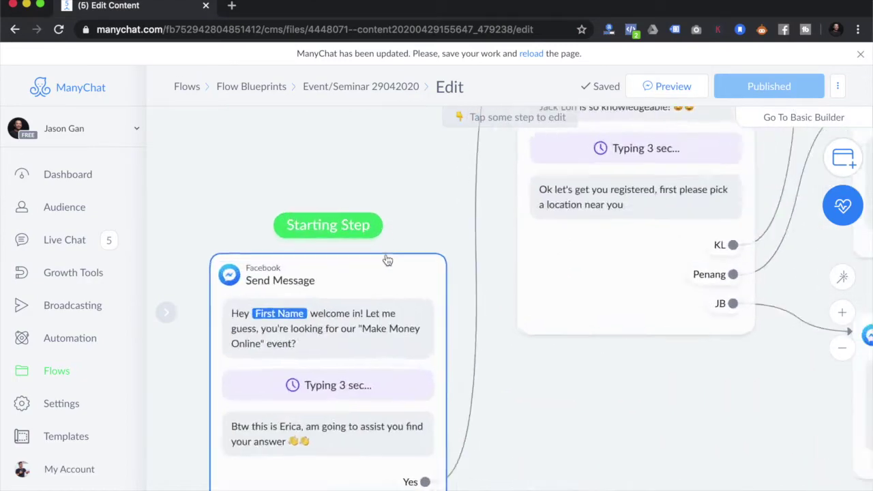
scroll(387, 260, up, 3)
scroll(483, 189, left, 3)
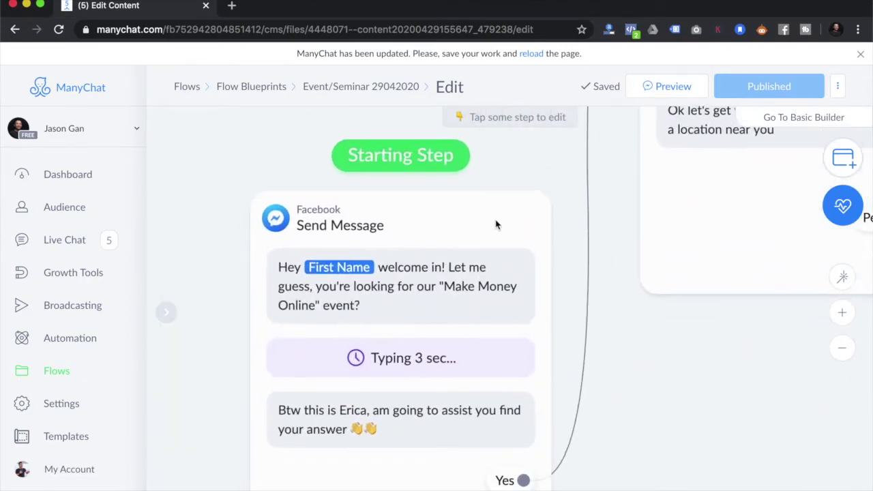
click(443, 312)
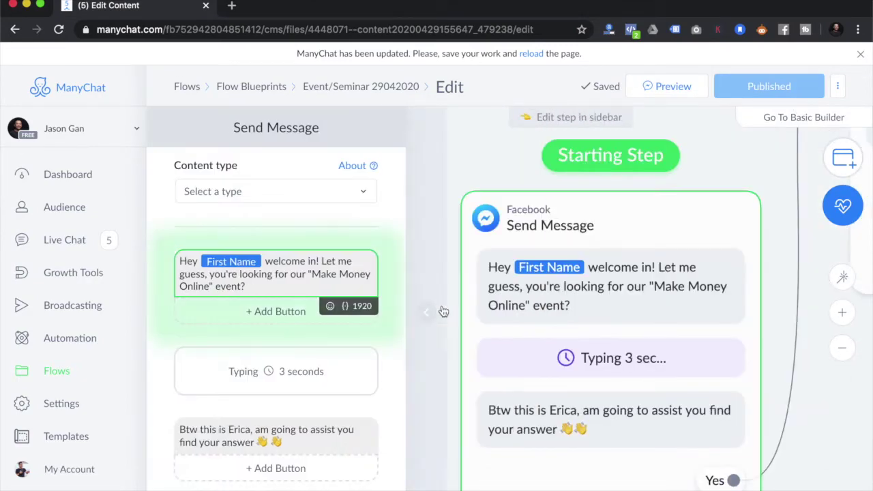
click(344, 306)
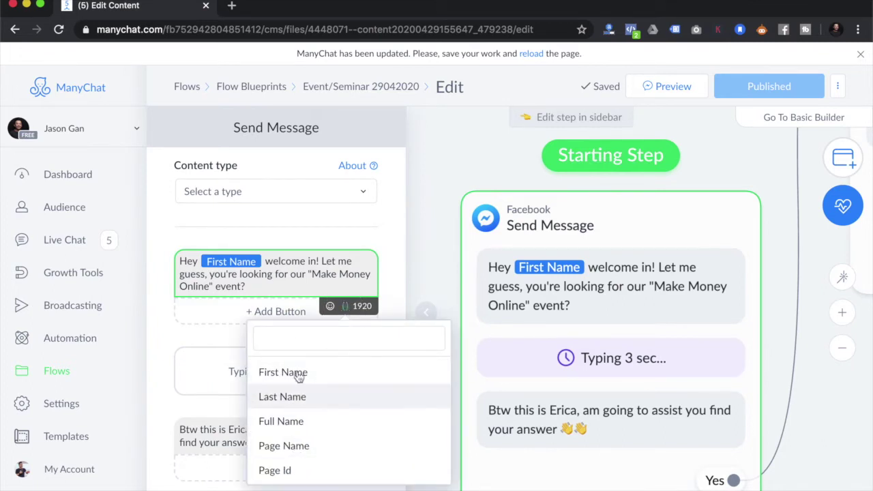
click(479, 161)
- Reopen the starting Send Message step and check its quick replies and the content blocks available, including Delay
drag(786, 322, 680, 282)
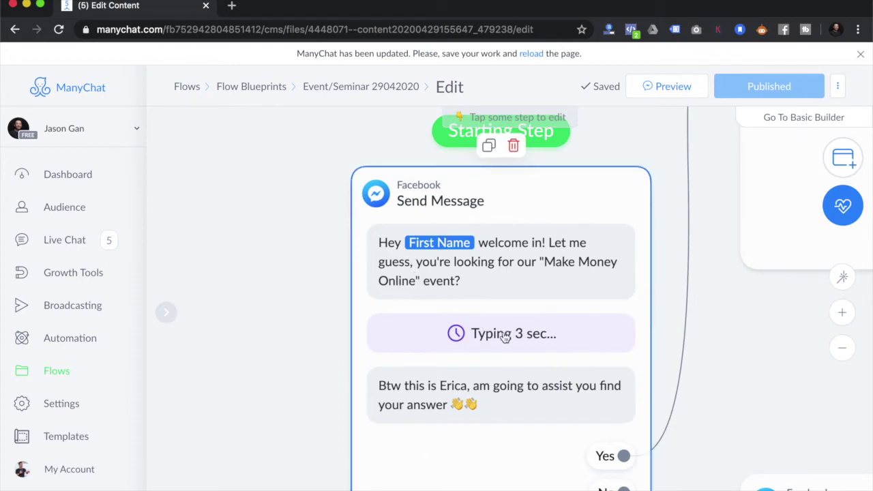
click(507, 443)
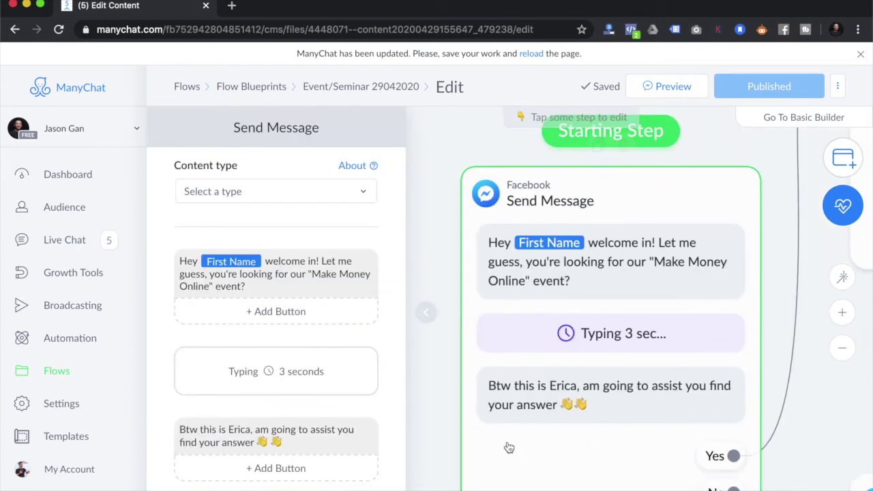
scroll(276, 375, down, 5)
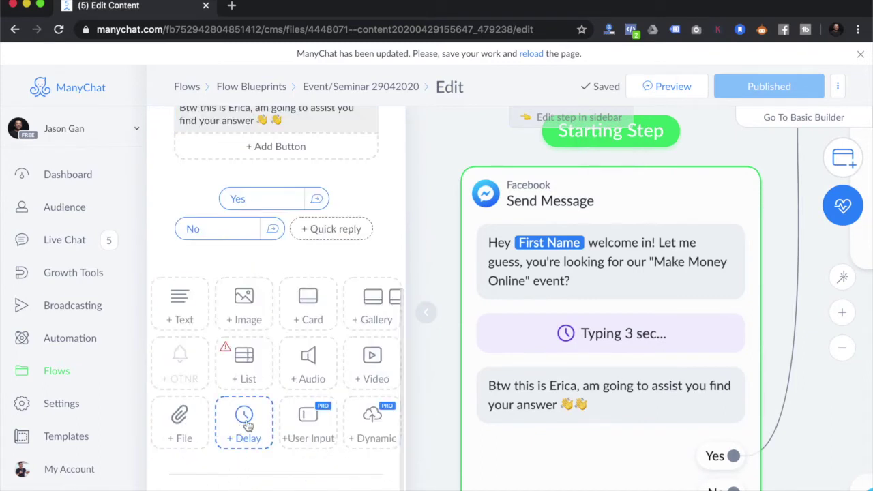
click(607, 465)
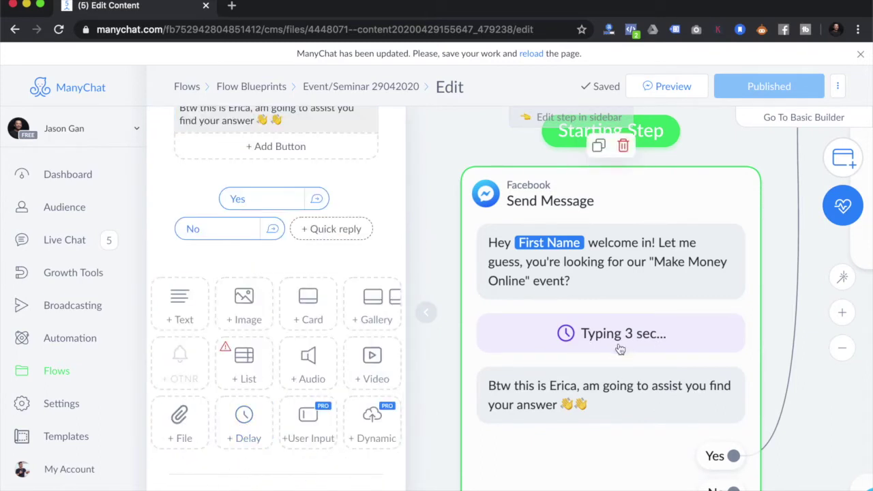
click(786, 273)
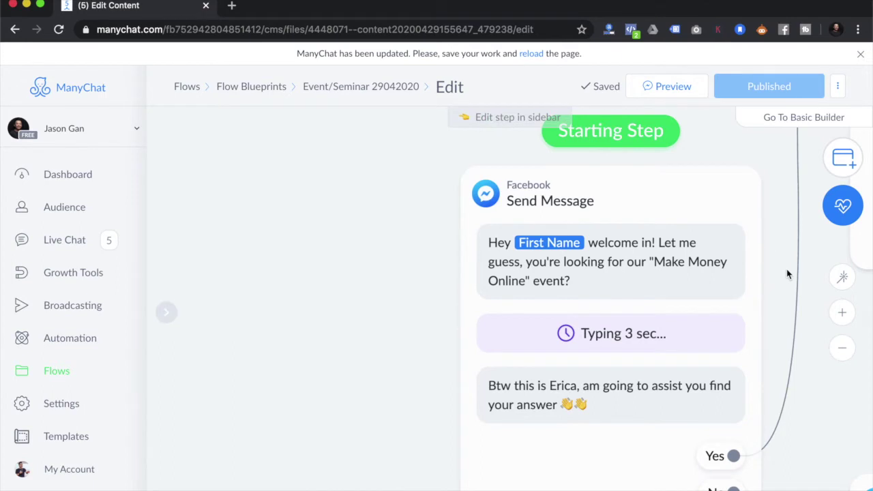
- Examine the starting message's greeting, typing delay, follow-up text and Yes and No quick replies
drag(740, 322, 633, 274)
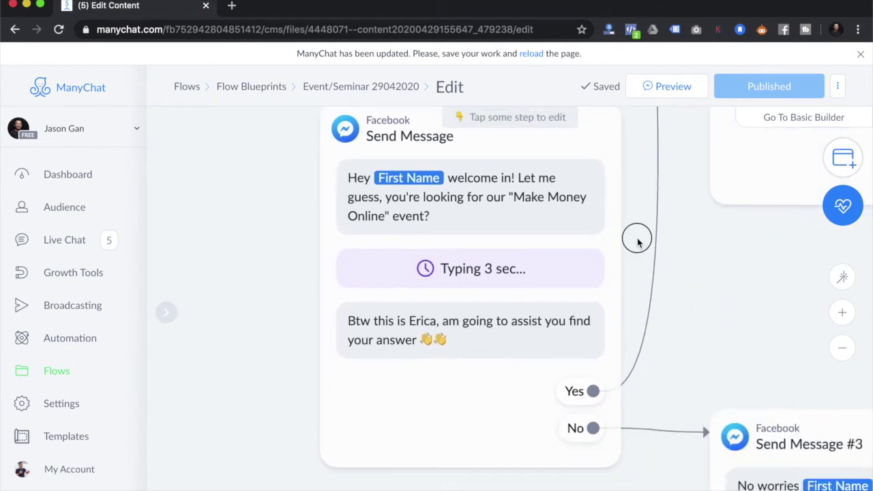
drag(635, 238, 635, 302)
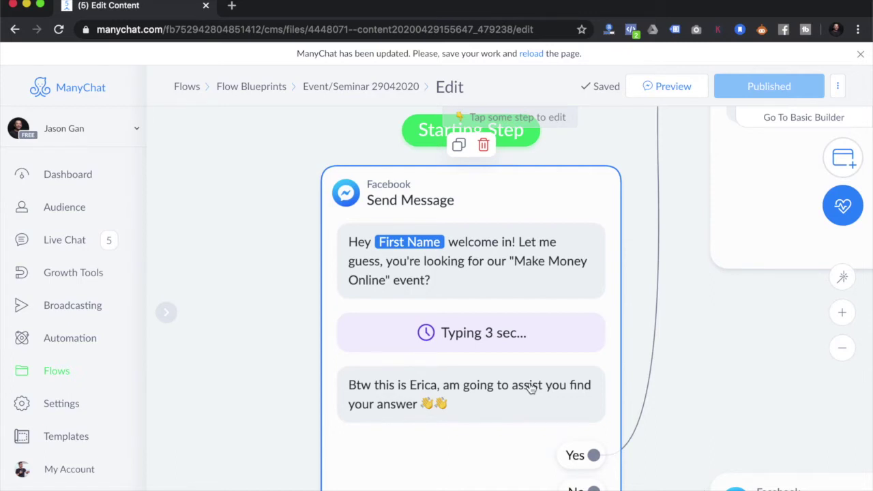
click(290, 389)
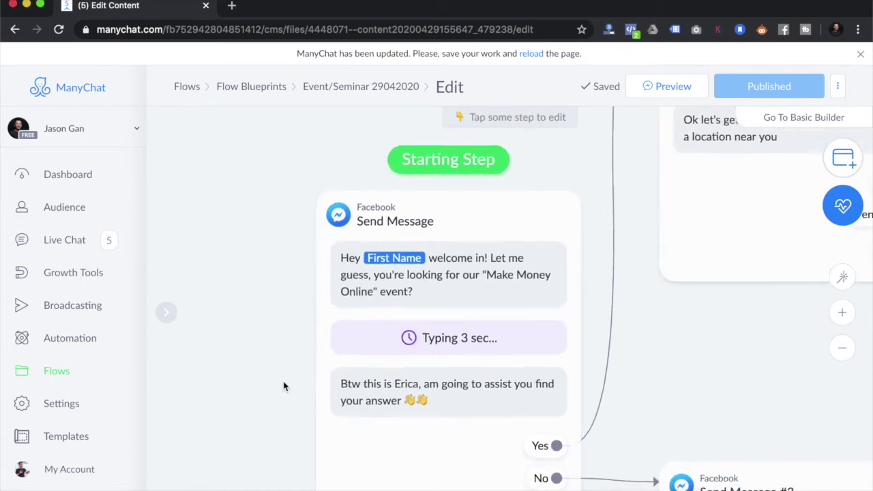
scroll(266, 327, up, 2)
scroll(258, 300, down, 1)
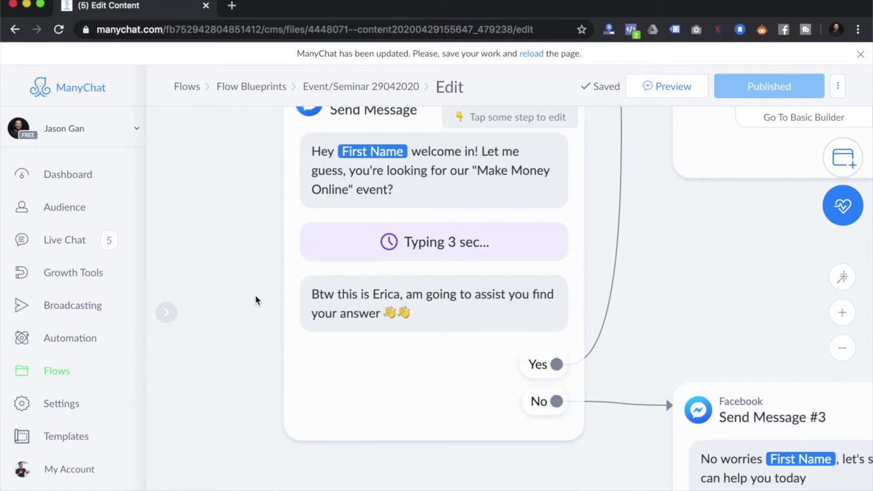
drag(674, 261, 618, 332)
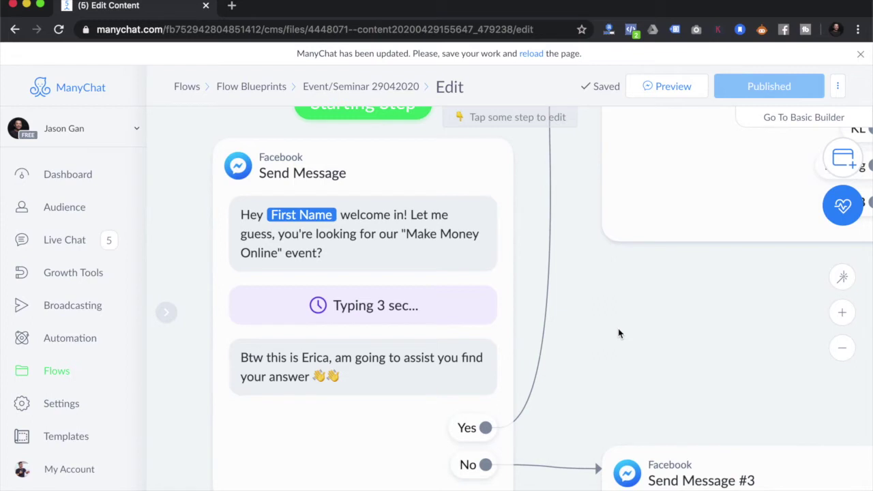
scroll(618, 333, down, 2)
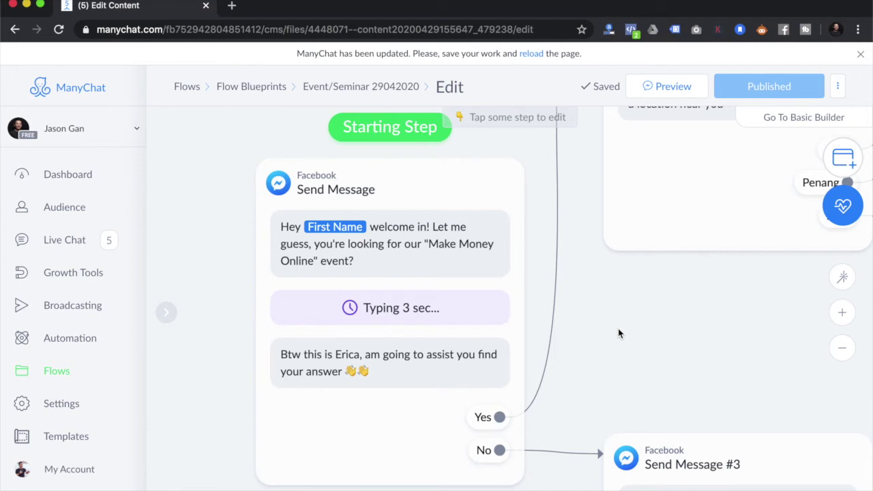
drag(639, 320, 593, 376)
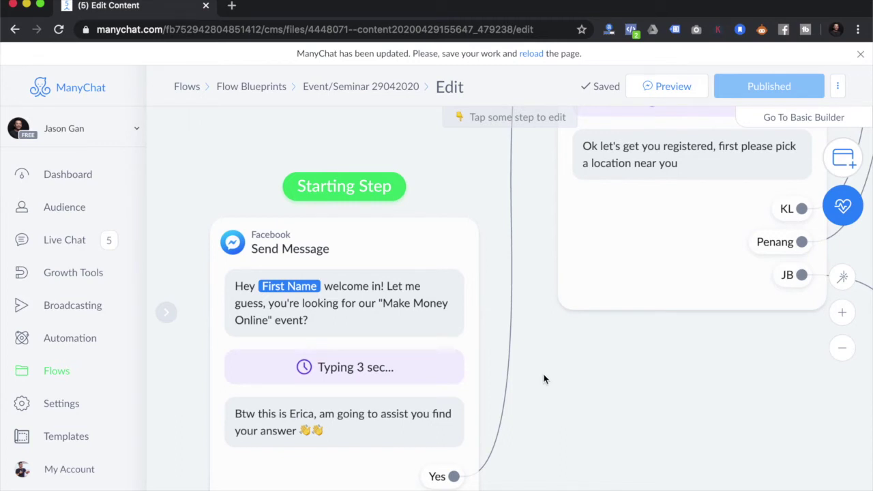
- Trace the Yes and No connections from the starting message to Send Message #1 and Send Message #3
drag(545, 379, 516, 279)
drag(577, 292, 408, 199)
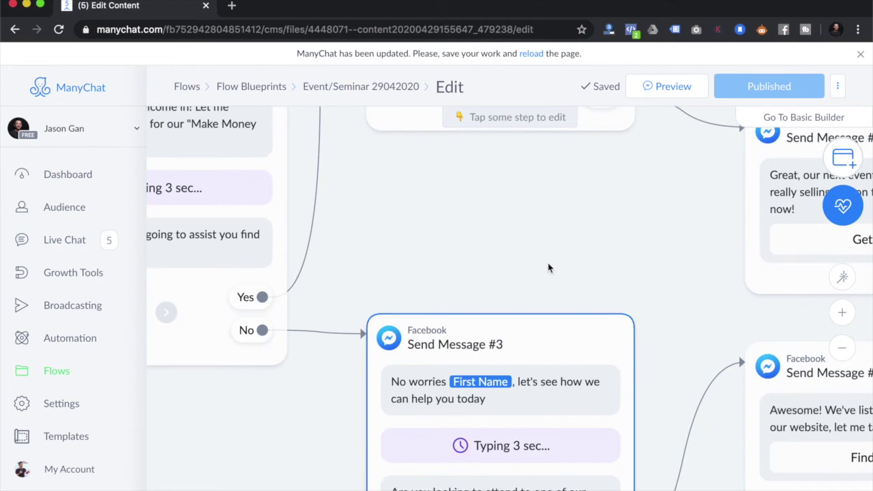
scroll(505, 314, up, 10)
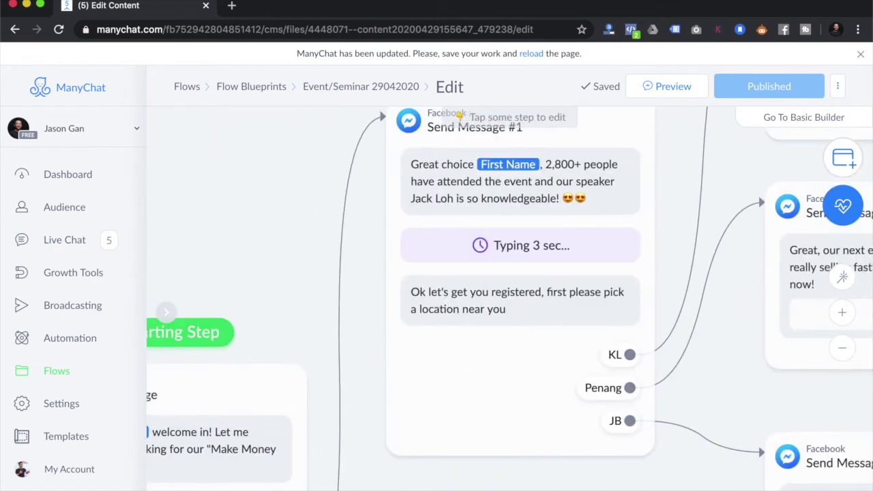
drag(282, 205, 279, 284)
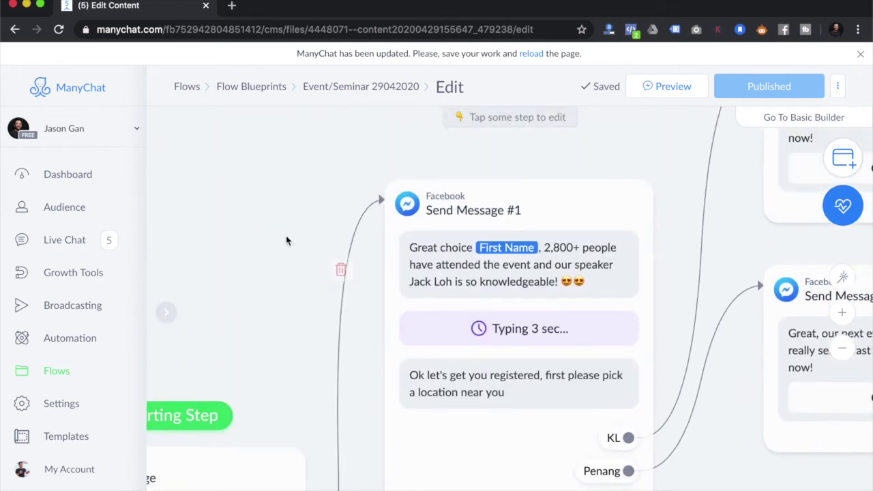
mouse_move(339, 328)
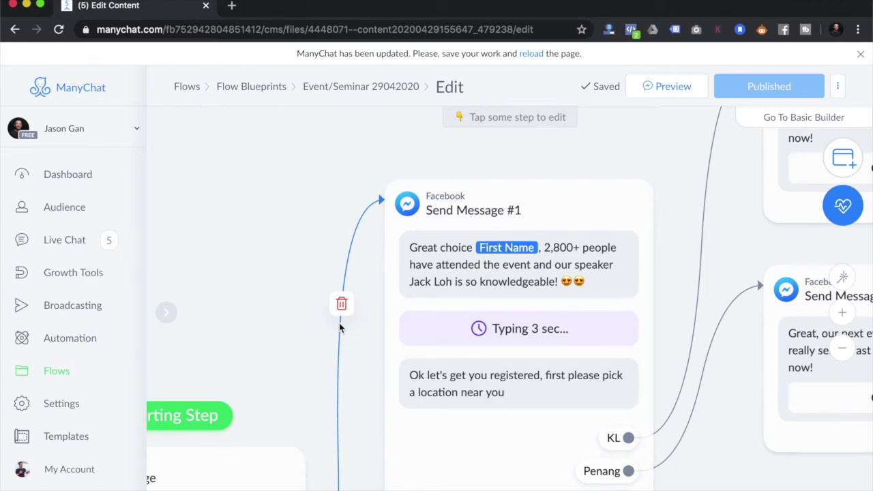
drag(283, 208, 406, 123)
scroll(398, 216, down, 5)
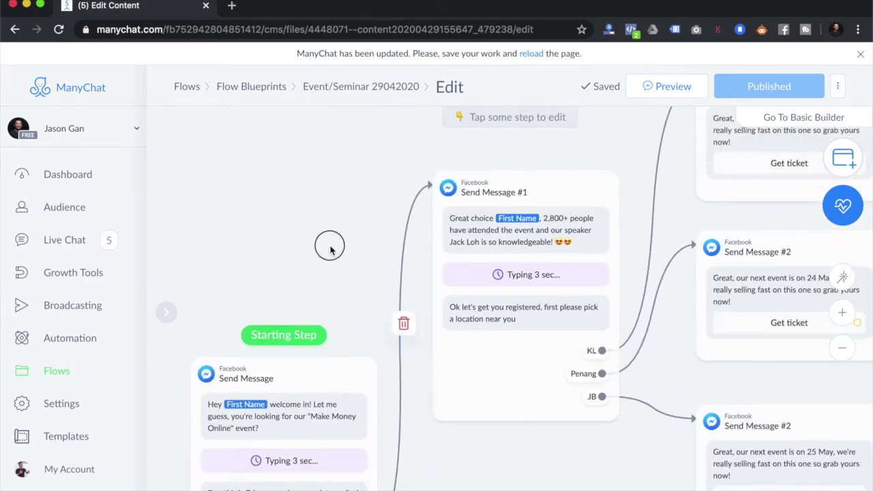
- Connect the starting message's Yes reply to a new Actions step
drag(331, 247, 353, 189)
drag(381, 476, 375, 224)
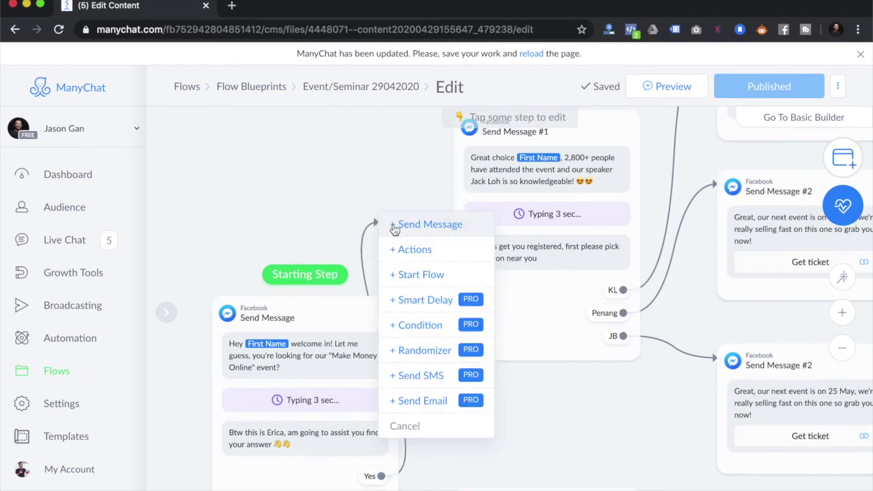
click(423, 249)
- Add an Add Tag action with the tag Test Tag 1 to the new Actions step
click(318, 193)
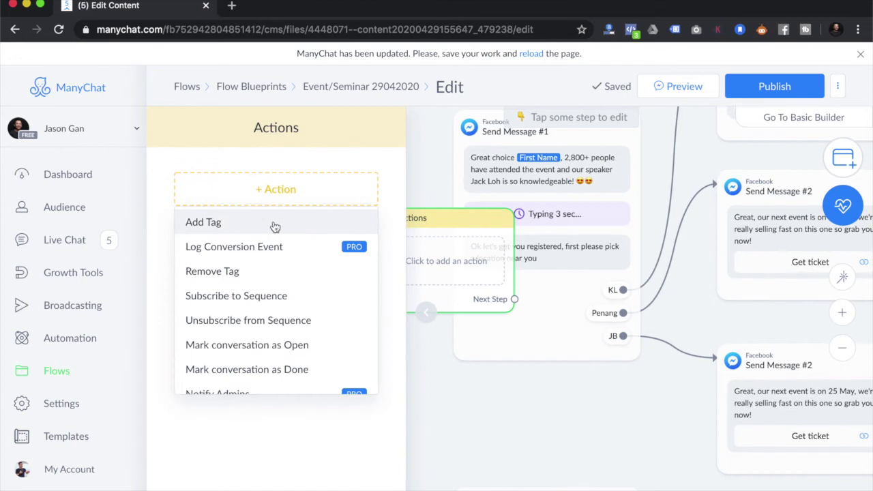
click(275, 225)
click(300, 210)
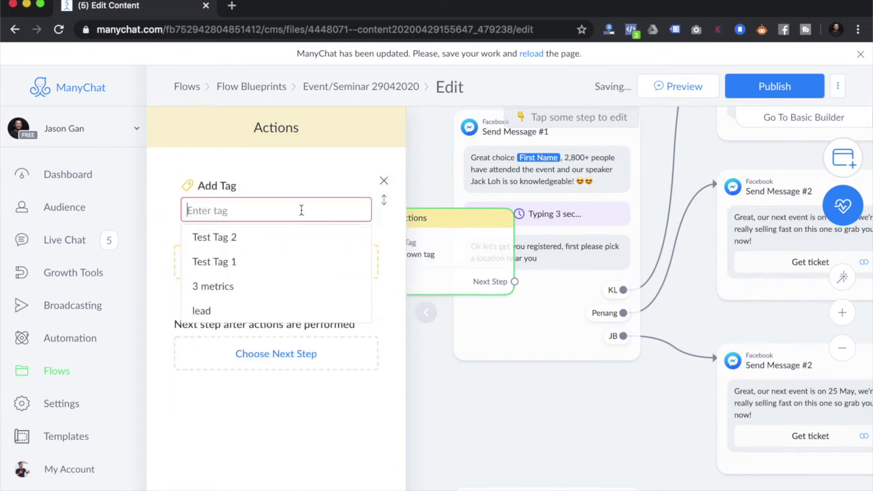
click(254, 266)
mouse_move(273, 205)
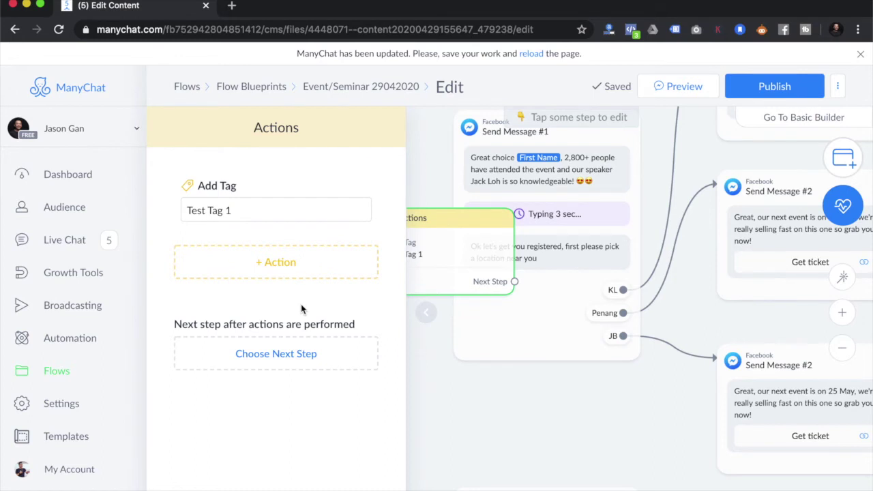
- Move the Actions step to the empty canvas area above the starting message, clear of Send Message #1
click(518, 380)
drag(476, 236, 396, 172)
click(369, 142)
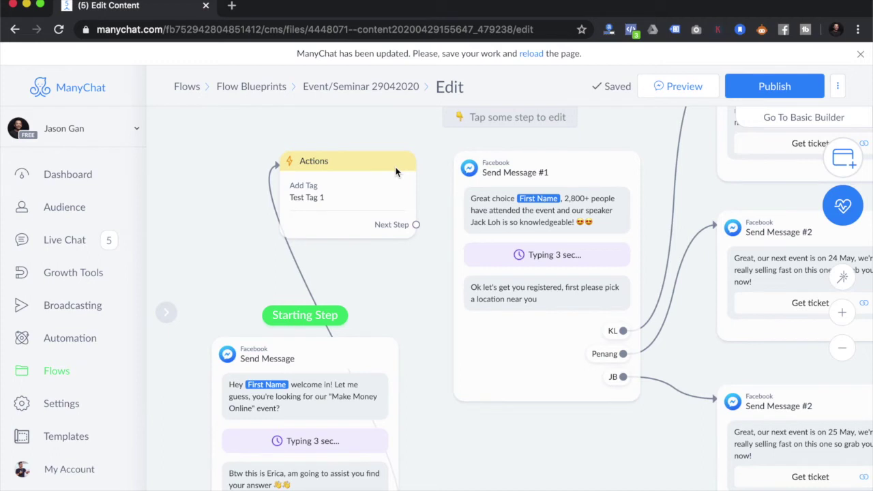
- Add a Subscribe to Sequence action to the Actions step, using 3 Metrics Sequence
mouse_move(307, 184)
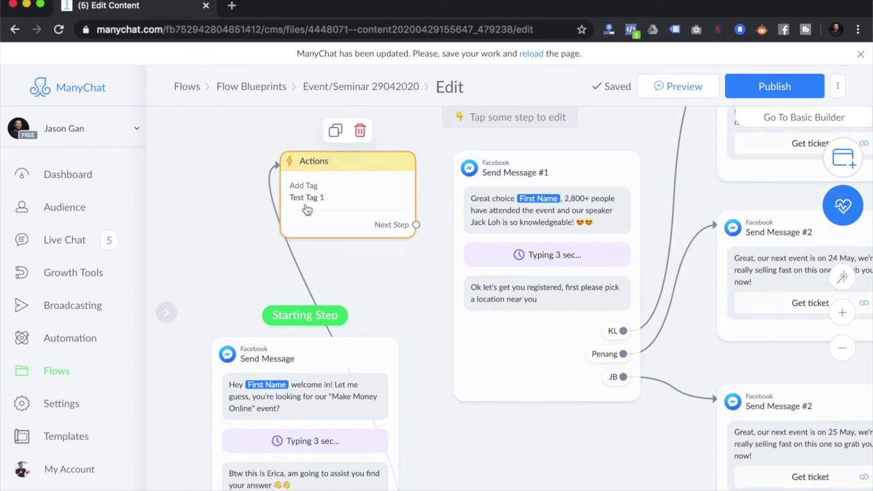
click(397, 233)
click(268, 267)
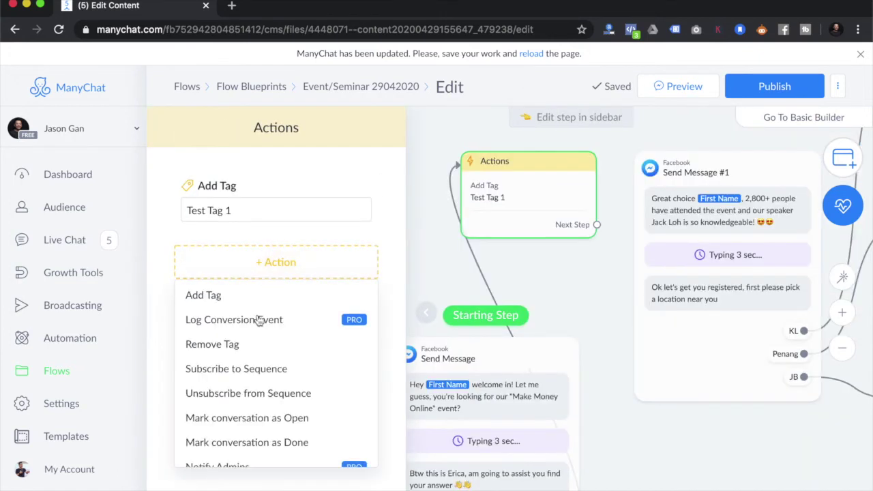
click(300, 369)
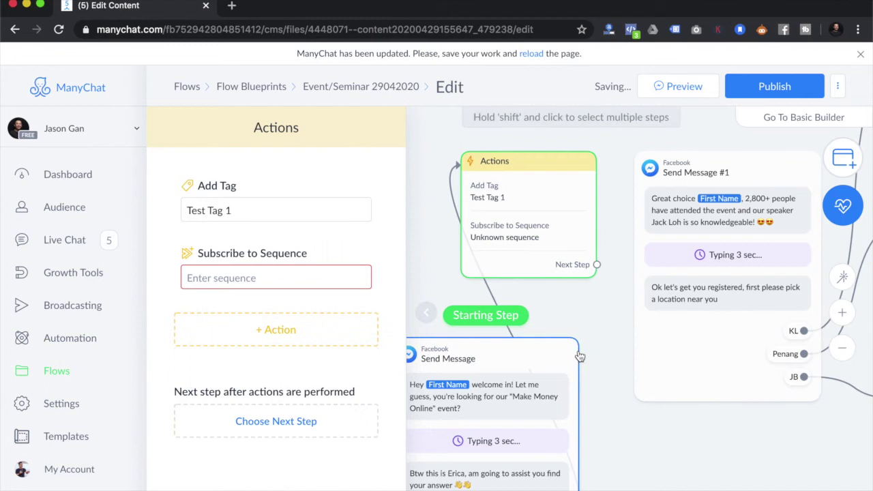
click(269, 305)
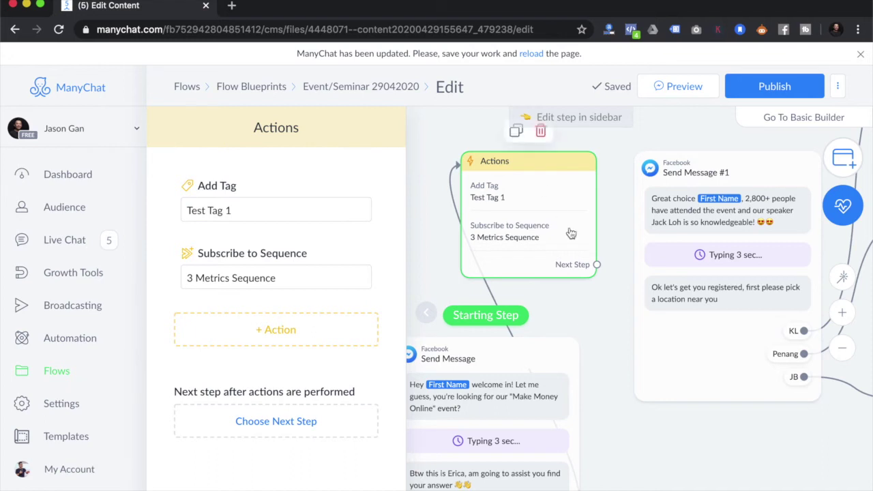
- Connect the Next Step of the Actions step to Send Message #1
drag(610, 216, 569, 221)
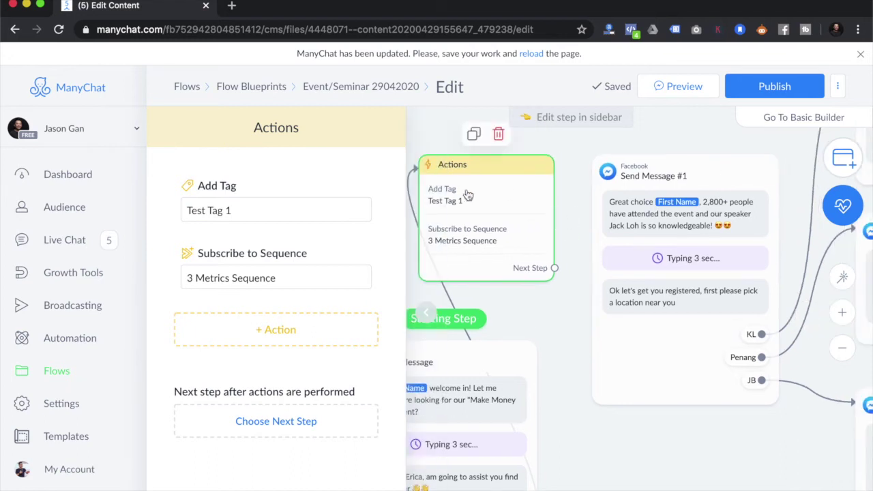
drag(555, 269, 606, 382)
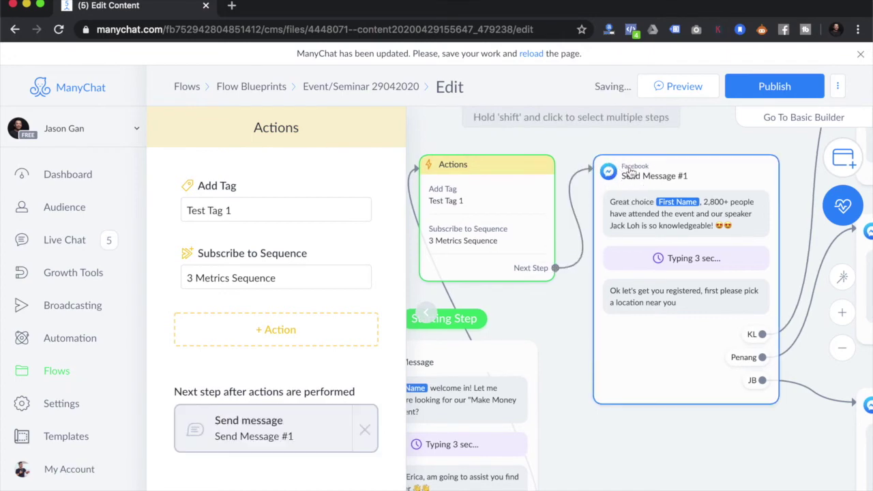
scroll(746, 462, left, 5)
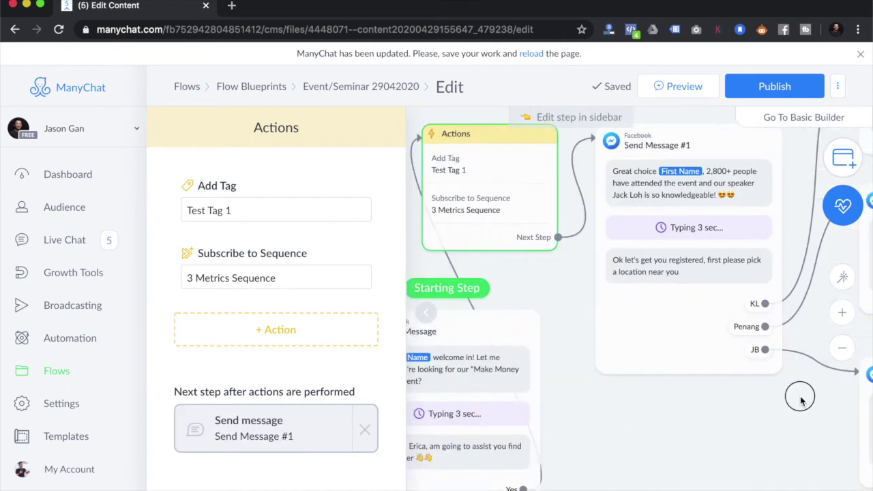
- Examine Send Message #1 and the ticket messages its KL, Penang and JB replies lead to
scroll(817, 399, right, 5)
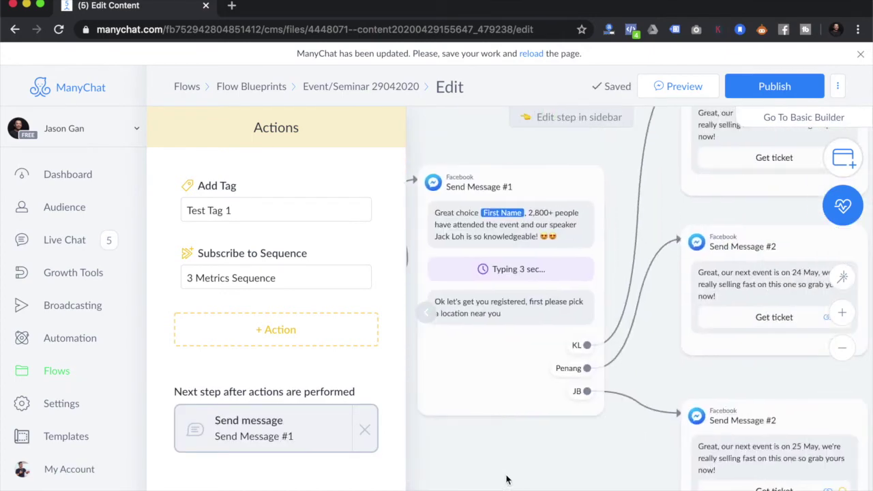
scroll(538, 468, left, 1)
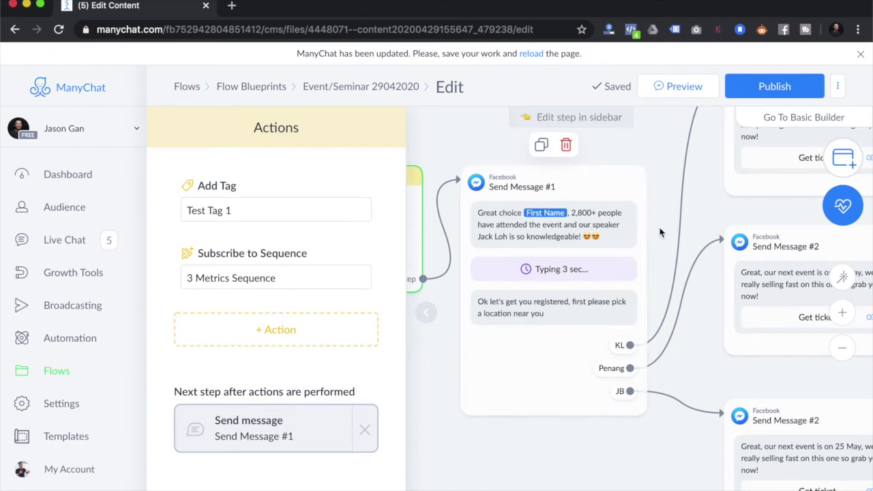
scroll(659, 230, up, 2)
click(657, 268)
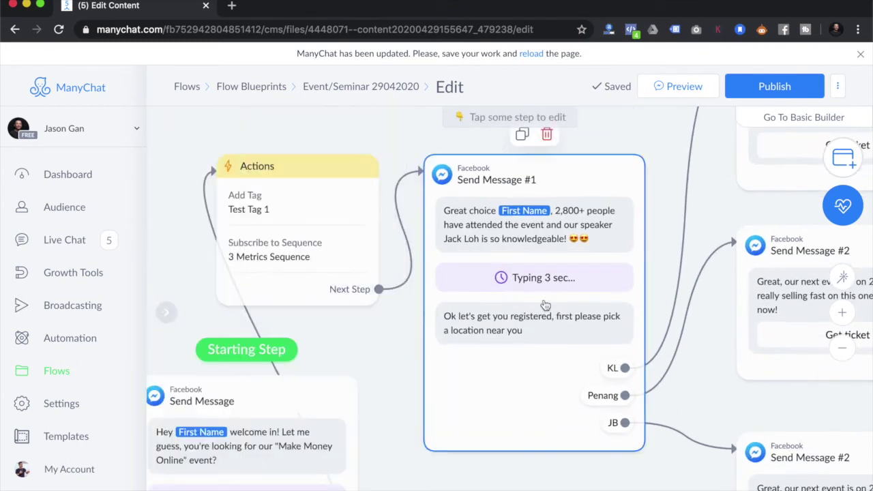
drag(665, 260, 641, 195)
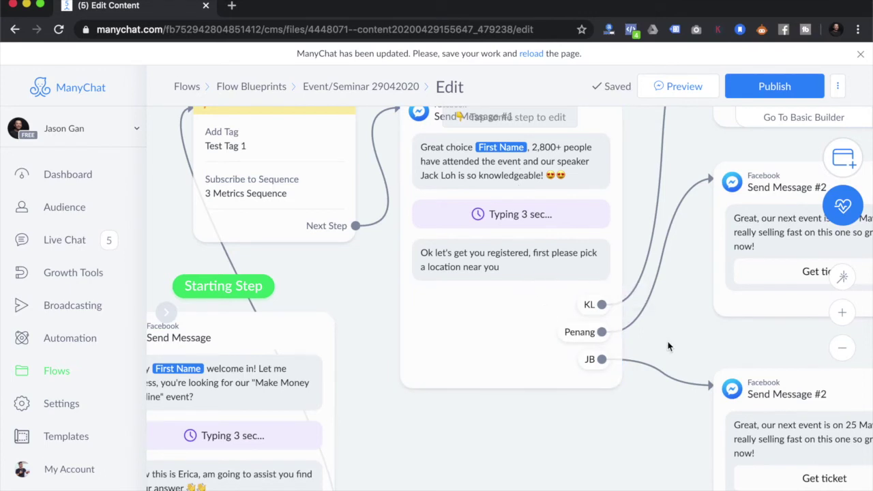
scroll(676, 312, down, 5)
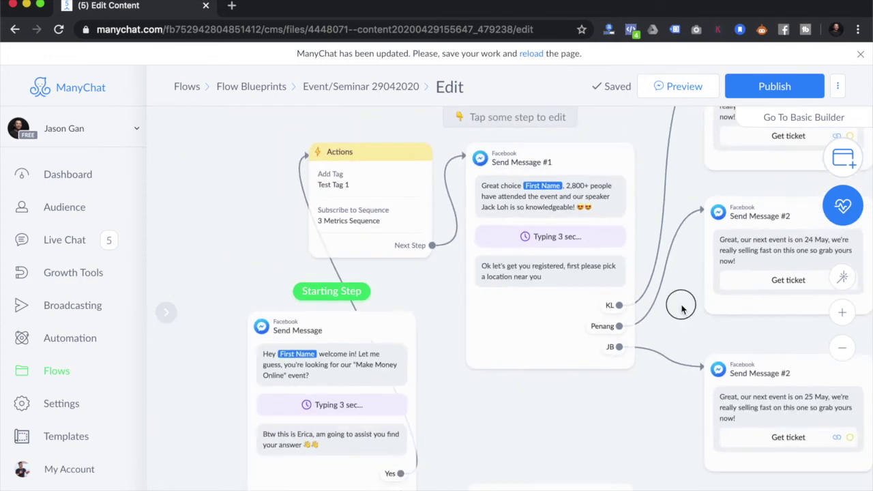
drag(682, 307, 518, 389)
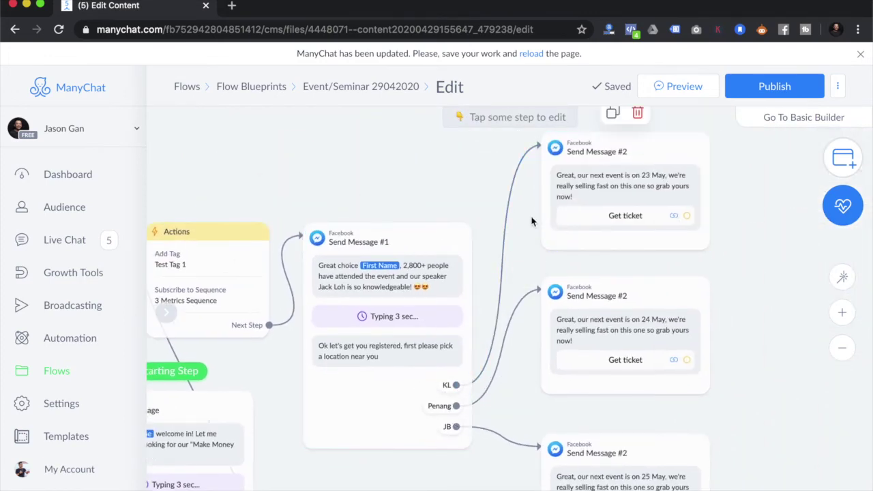
scroll(532, 220, up, 2)
scroll(519, 221, up, 2)
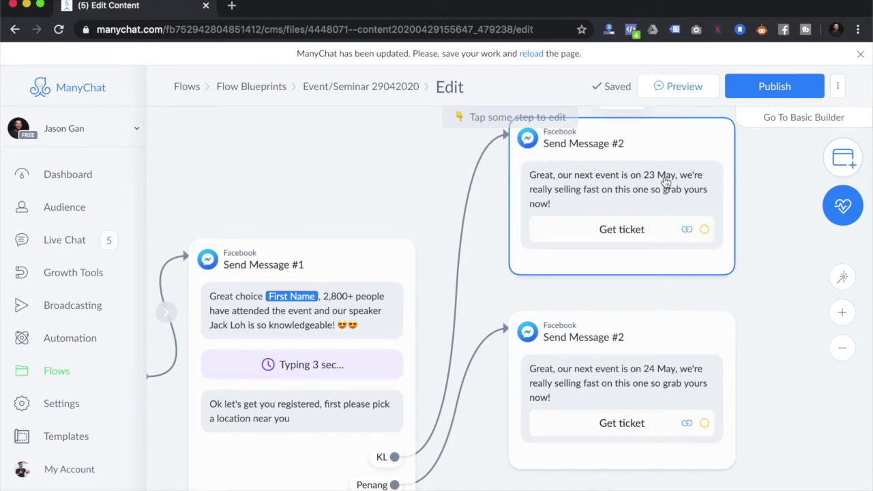
scroll(780, 355, up, 2)
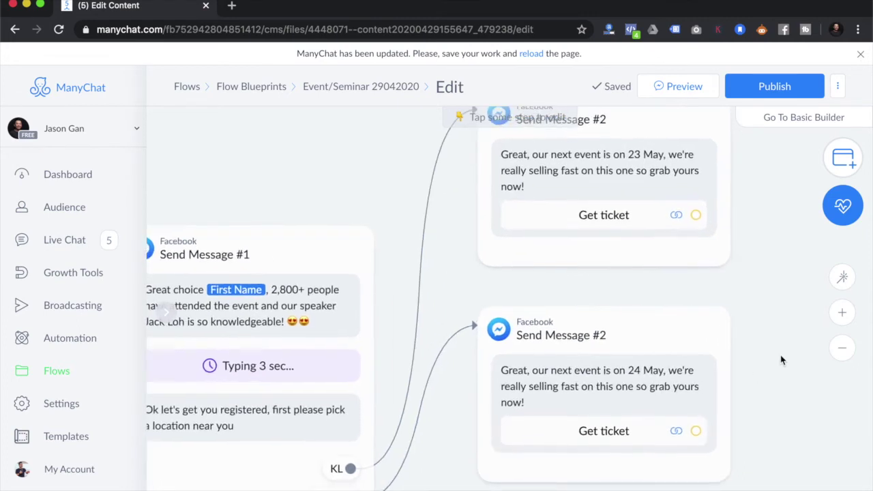
scroll(750, 310, down, 2)
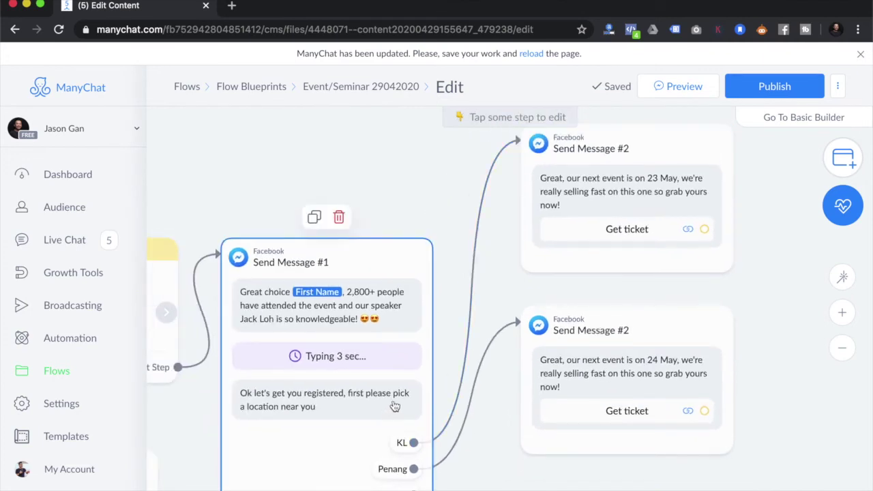
scroll(769, 264, down, 3)
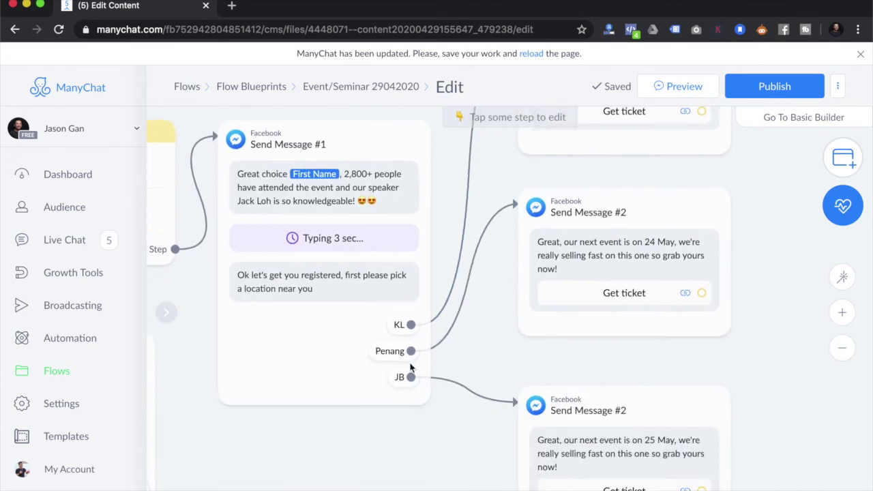
scroll(784, 403, down, 3)
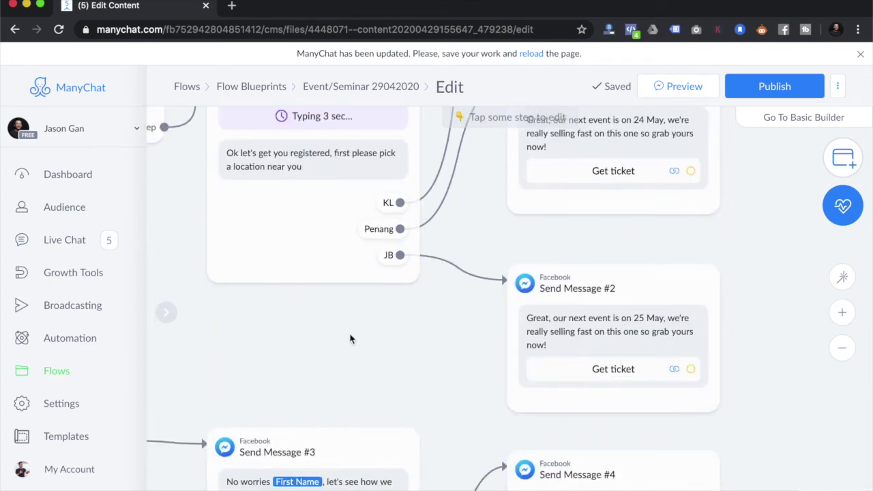
- Examine the starting message's No branch through Send Message #3 and its Yes reply to Send Message #4
scroll(382, 342, down, 1)
scroll(380, 341, down, 1)
drag(353, 341, 370, 220)
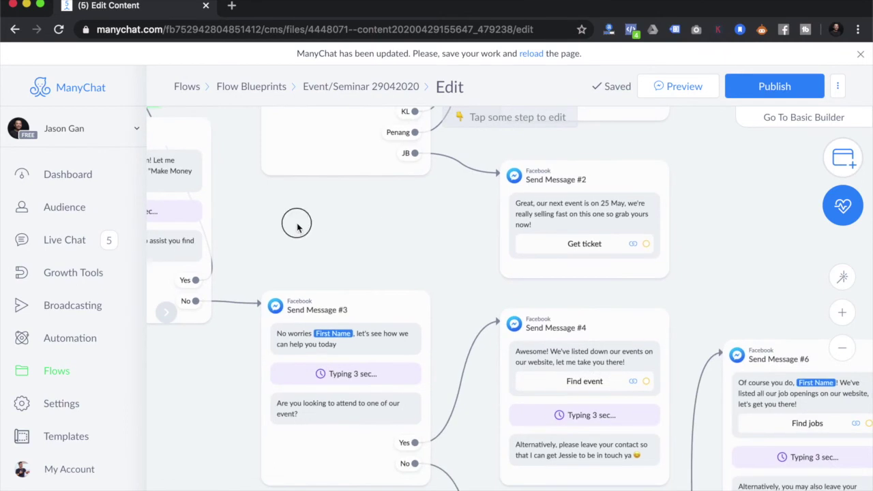
drag(294, 220, 475, 216)
scroll(391, 421, up, 1)
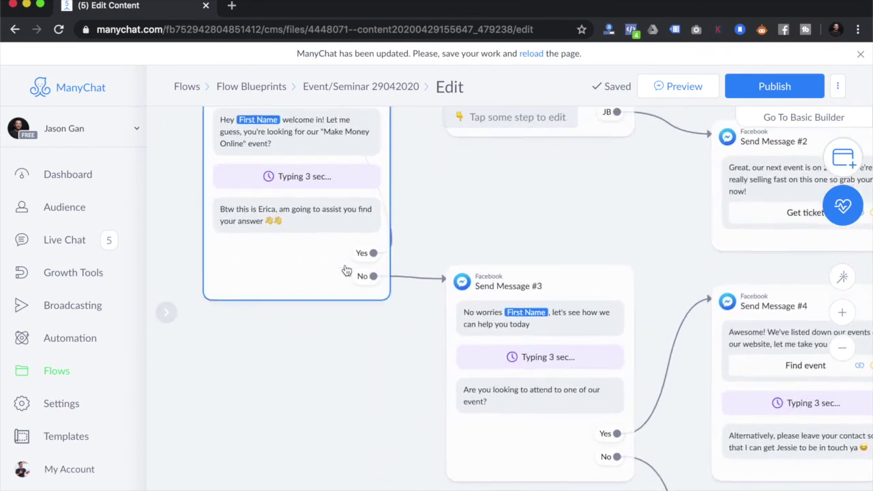
drag(292, 344, 51, 349)
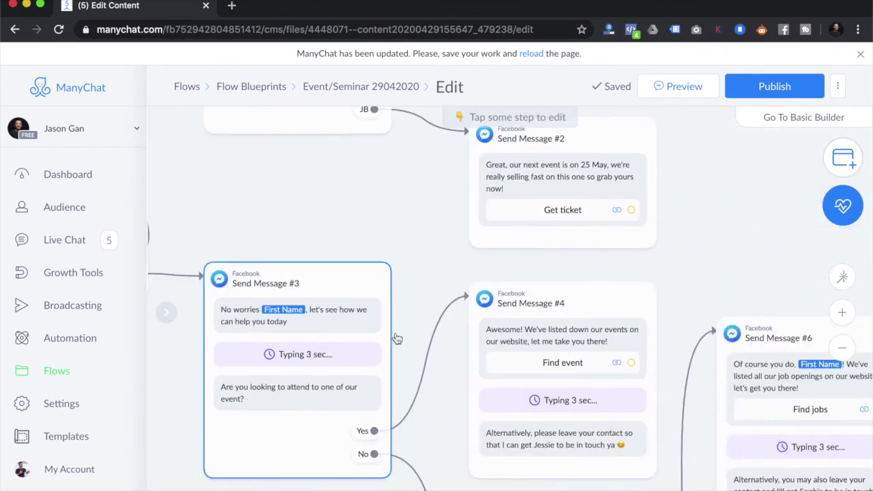
drag(425, 248, 462, 195)
scroll(475, 270, up, 3)
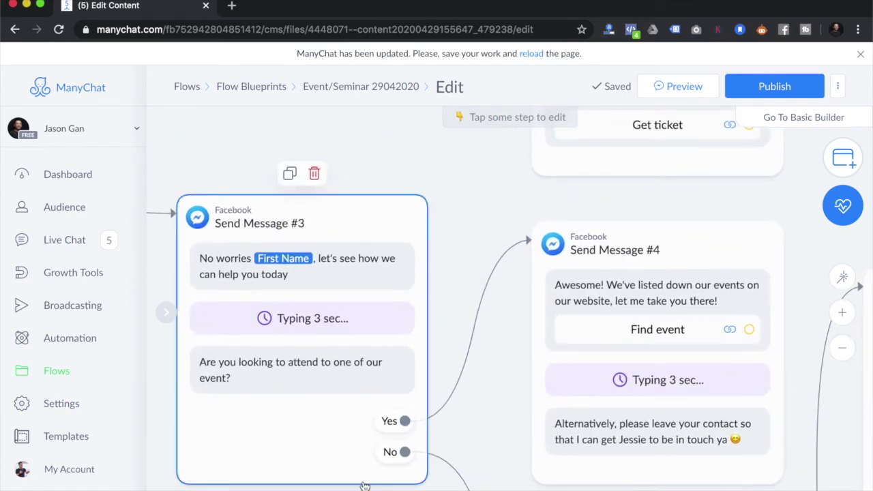
drag(482, 412, 322, 397)
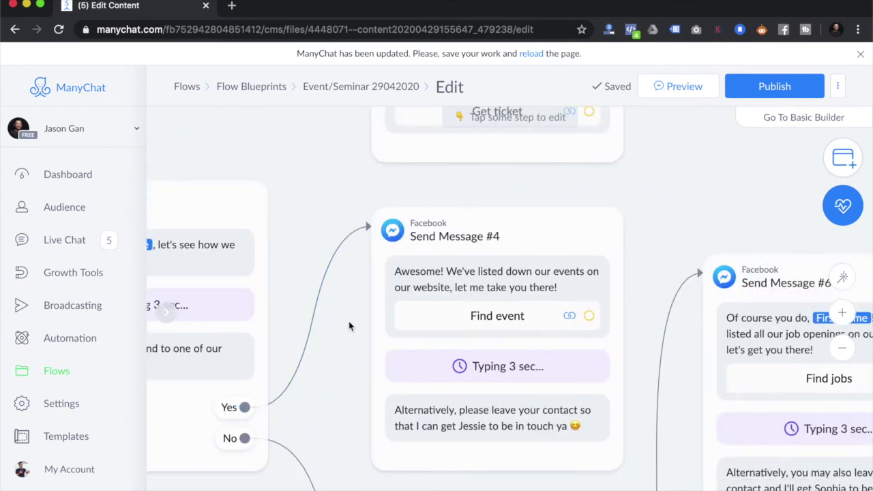
drag(635, 219, 581, 202)
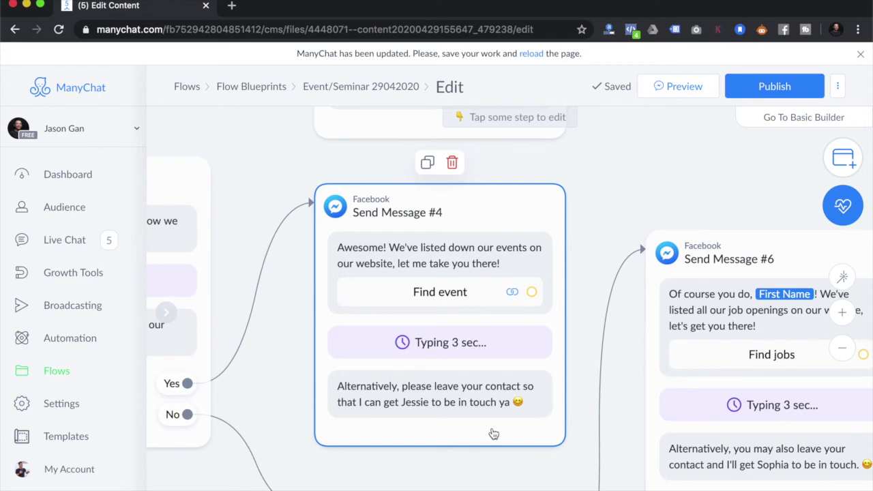
- Examine Send Message #5 and the two Send Message #6 steps behind its "Looking for job?" and "Wish to talk?" replies
scroll(548, 443, down, 5)
scroll(548, 443, left, 3)
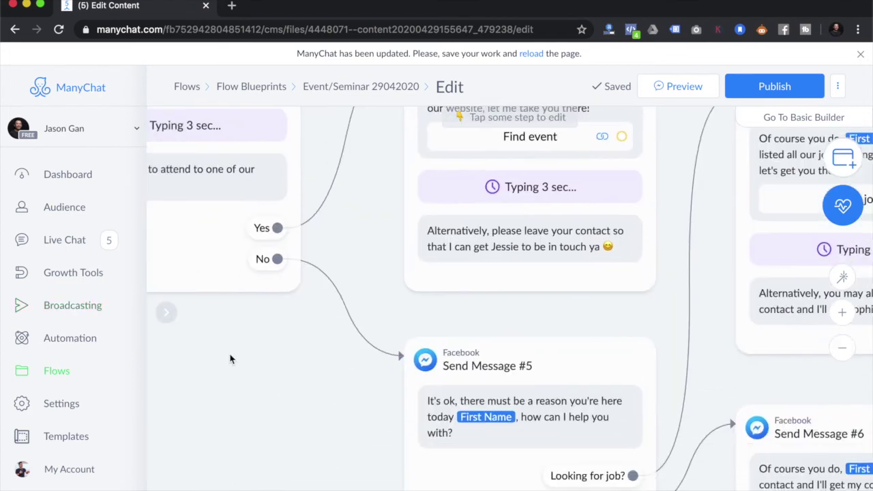
scroll(230, 359, left, 3)
scroll(297, 327, down, 5)
scroll(296, 327, right, 3)
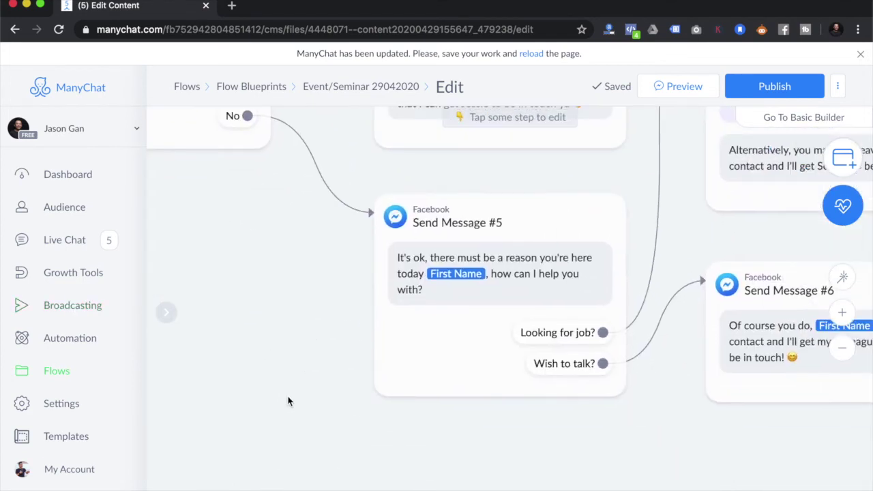
drag(652, 408, 557, 476)
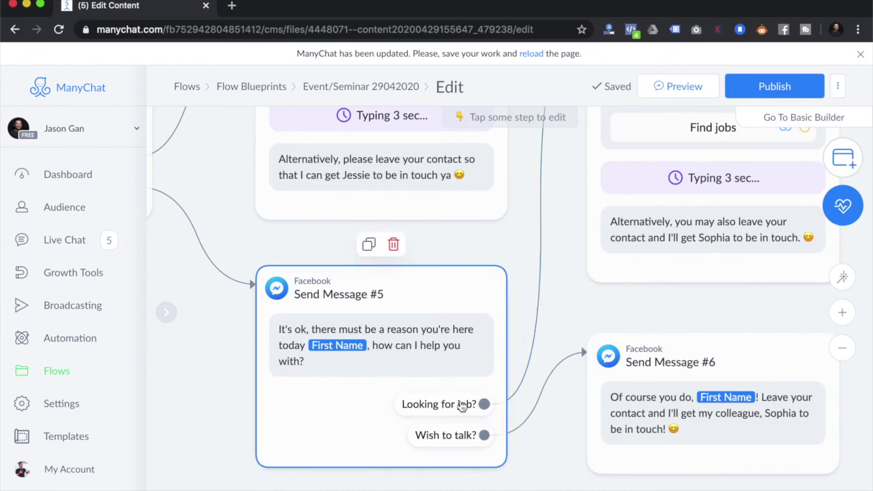
drag(534, 307, 368, 490)
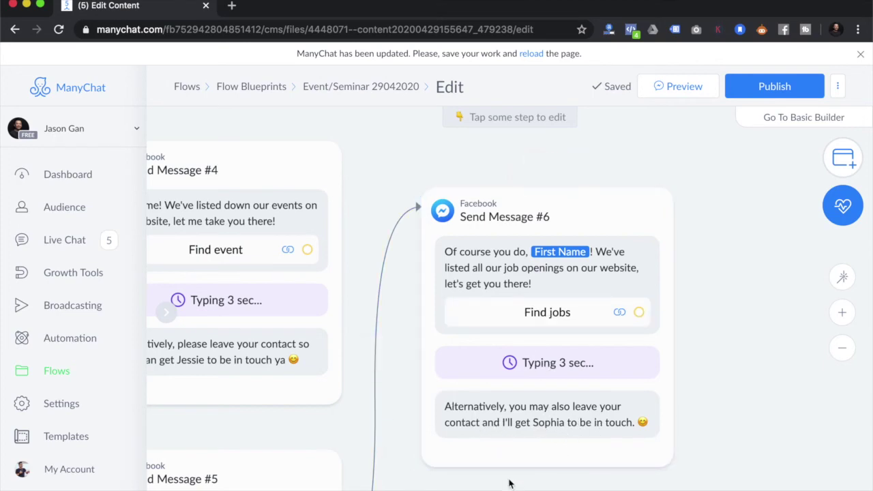
drag(521, 445, 568, 229)
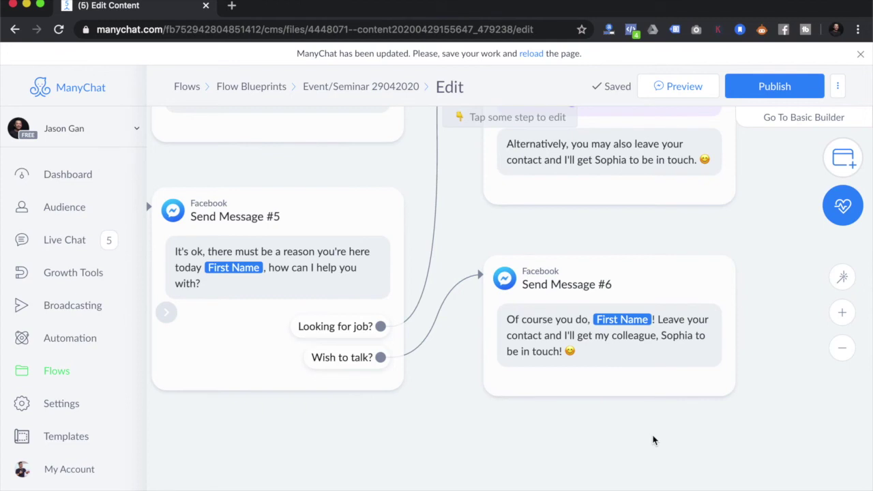
mouse_move(434, 317)
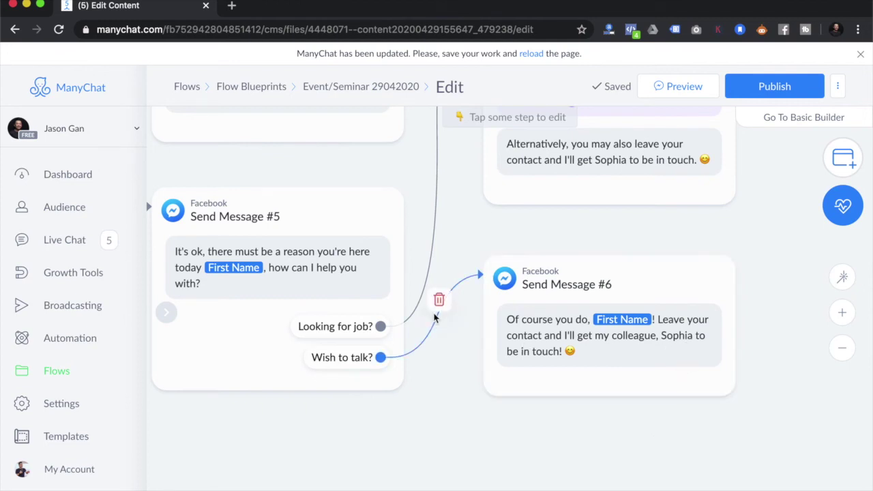
- Look over the whole flow again, from the starting message to the last messages of both branches
scroll(746, 225, left, 5)
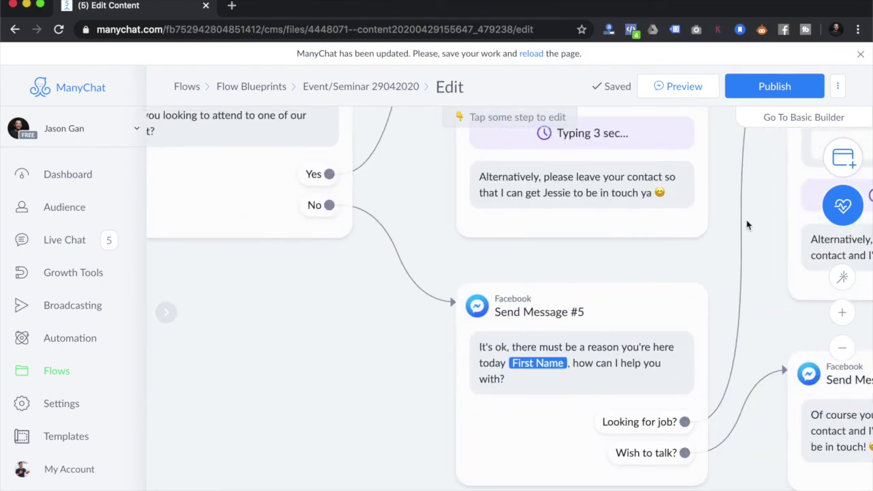
scroll(571, 257, left, 5)
scroll(322, 279, up, 5)
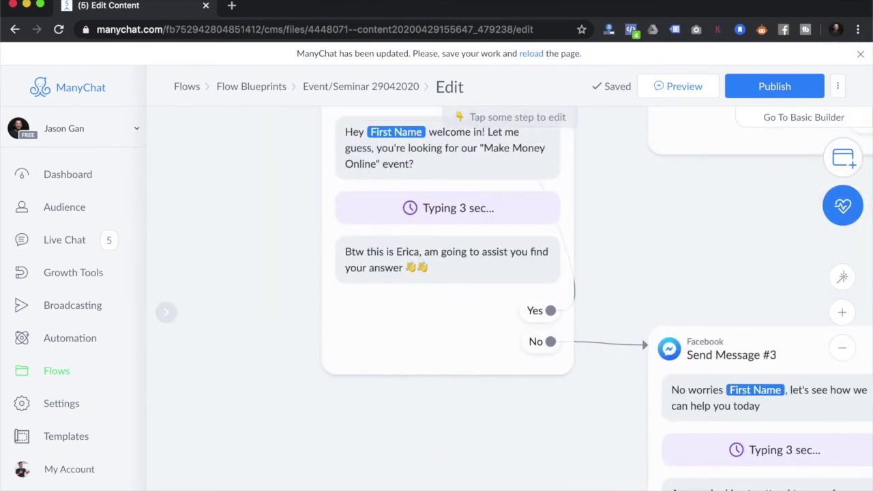
scroll(266, 321, up, 3)
mouse_move(592, 334)
scroll(678, 306, down, 5)
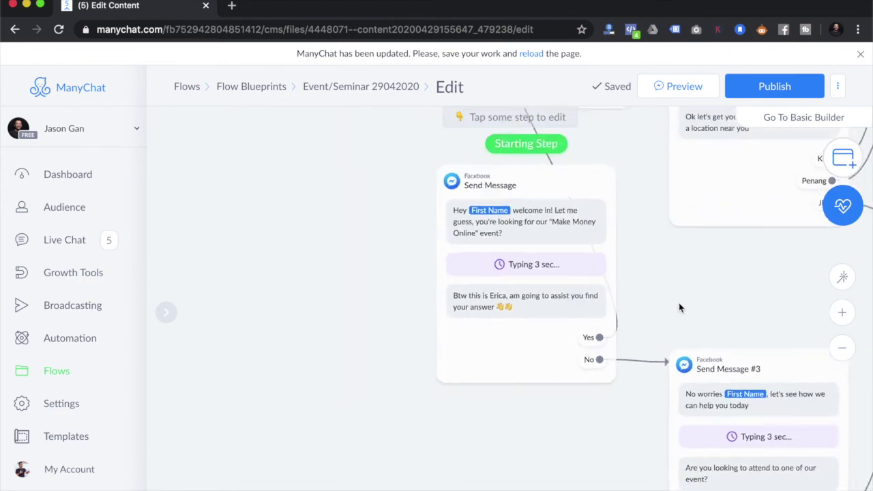
scroll(492, 295, down, 5)
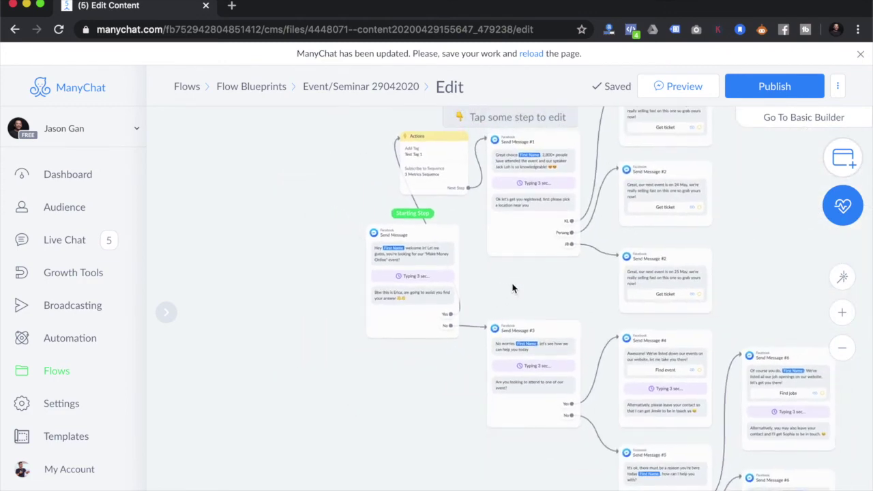
drag(668, 268, 571, 171)
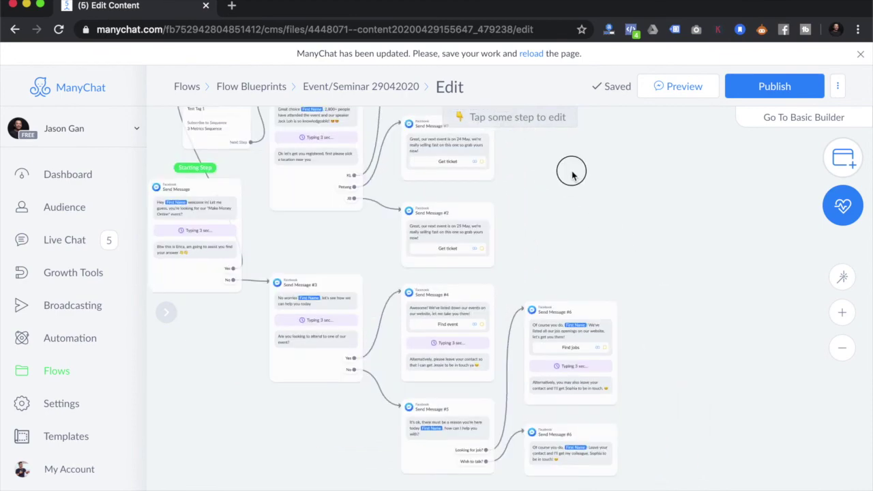
- Open the Send Message #6 step with the Find jobs button and enable "Continue to another step" for it
scroll(682, 311, up, 5)
scroll(683, 314, down, 5)
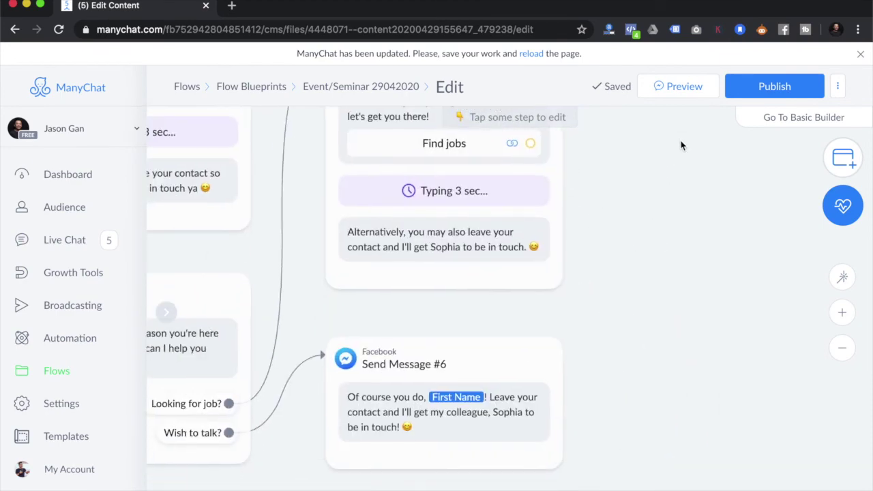
scroll(618, 337, down, 3)
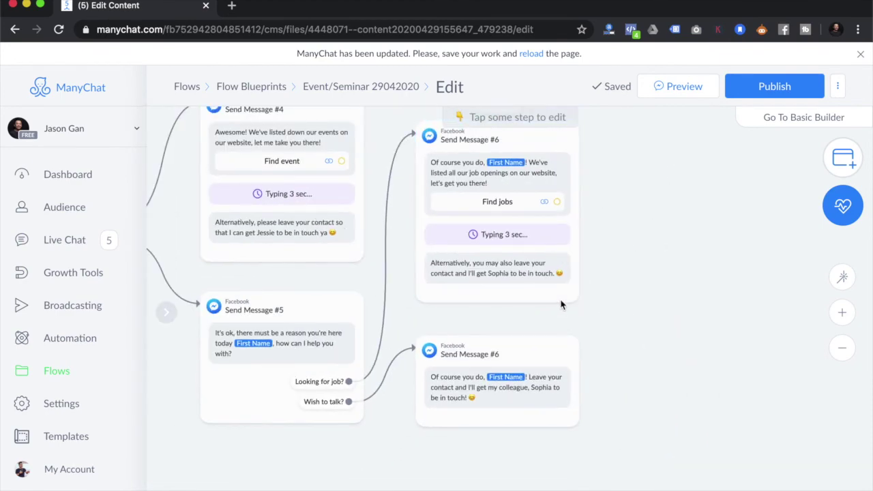
click(564, 297)
scroll(264, 397, down, 5)
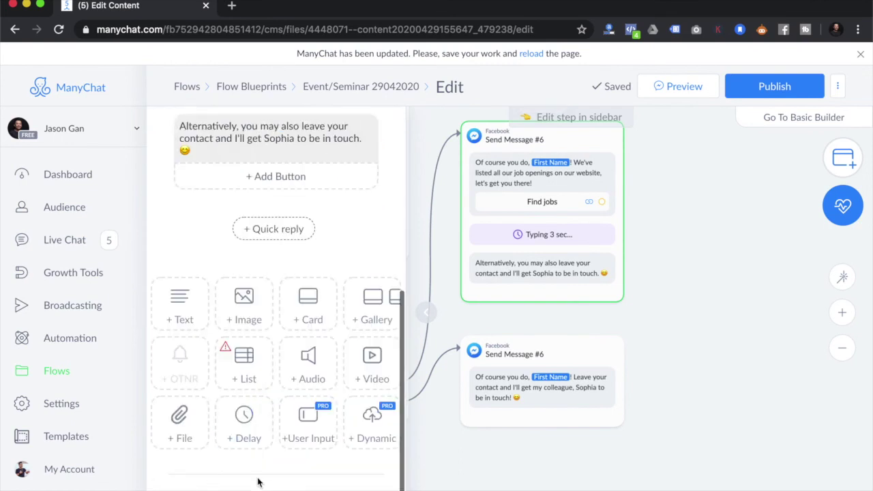
scroll(337, 483, down, 2)
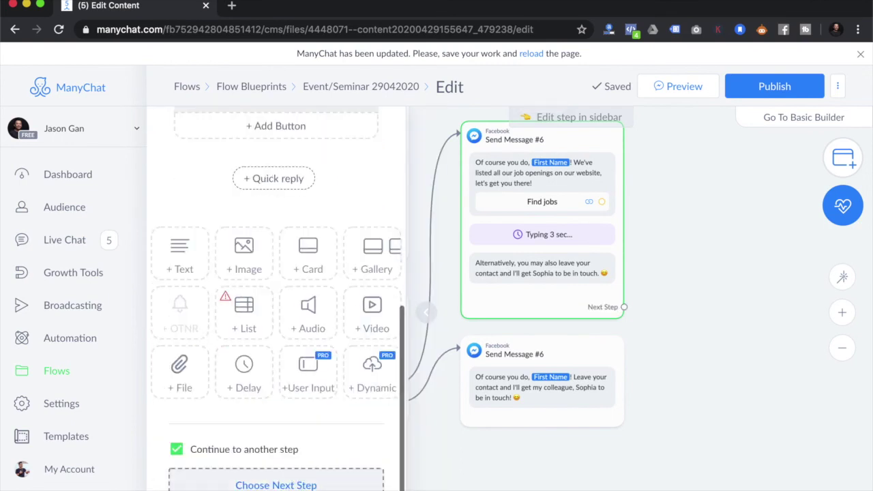
- Add a Perform Actions step as the next step after the Find jobs message and open it for editing
click(300, 483)
click(513, 316)
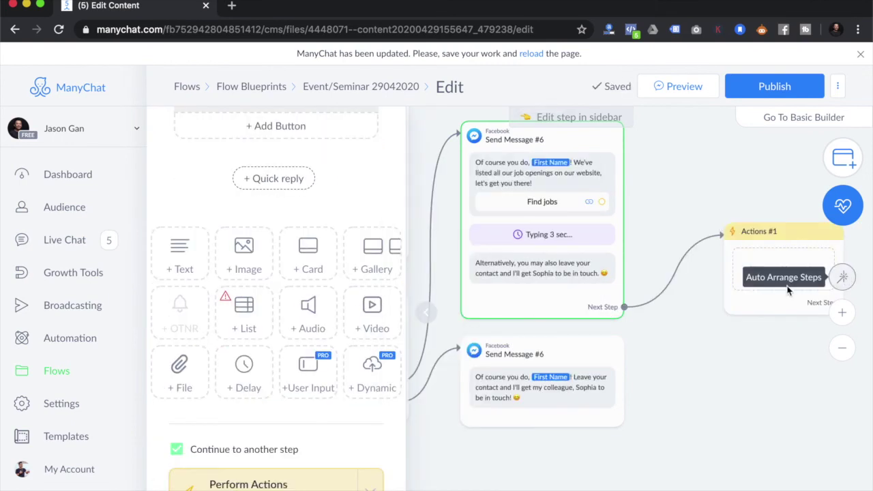
click(824, 270)
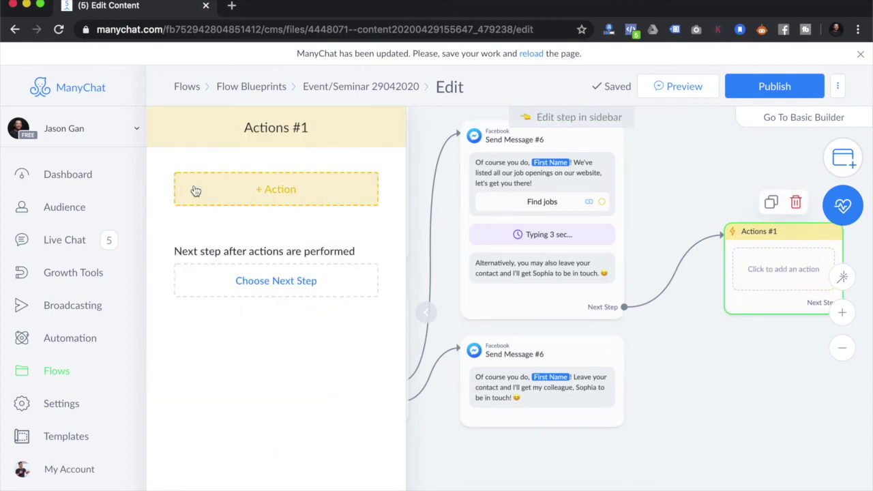
- Add a Subscribe to Sequence action to the new Actions step and set its sequence to 3 Metrics Sequence
click(275, 189)
scroll(278, 297, down, 5)
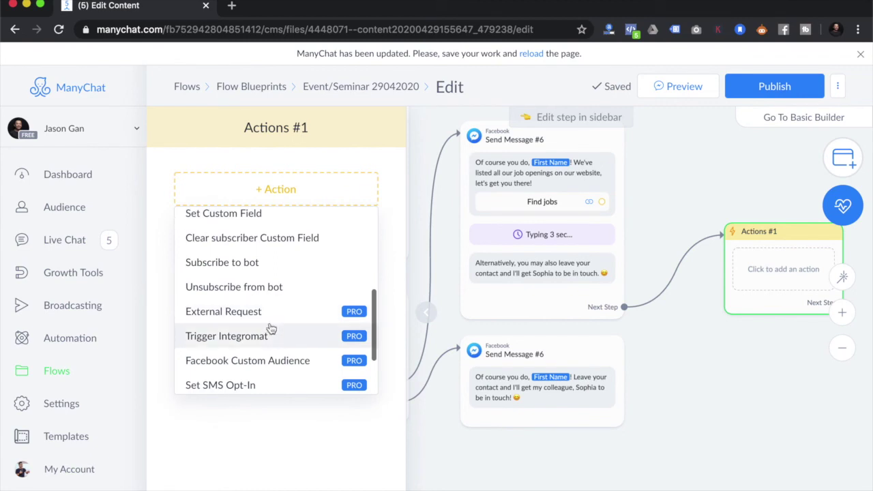
scroll(277, 323, up, 1)
scroll(273, 328, down, 4)
scroll(276, 321, up, 8)
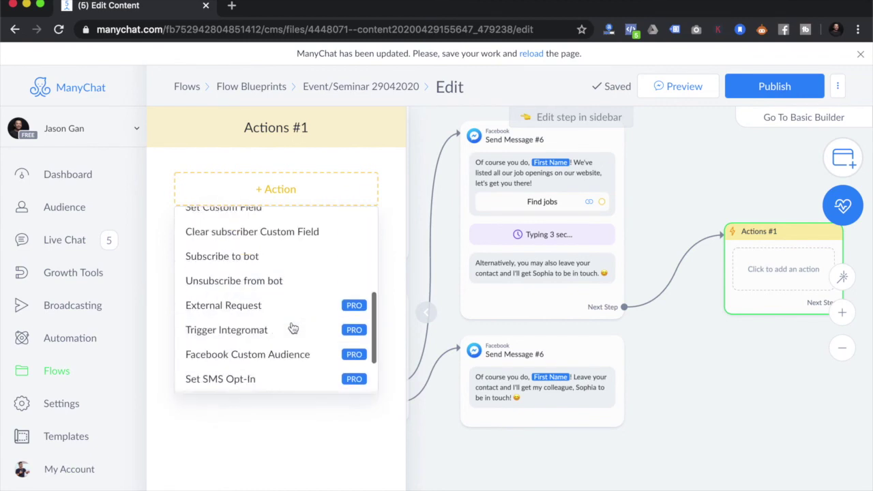
click(266, 296)
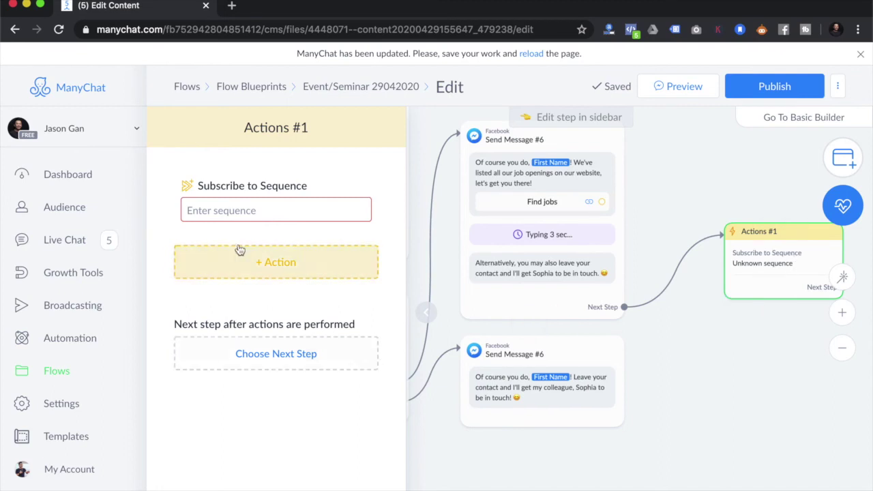
click(285, 206)
click(267, 247)
click(659, 372)
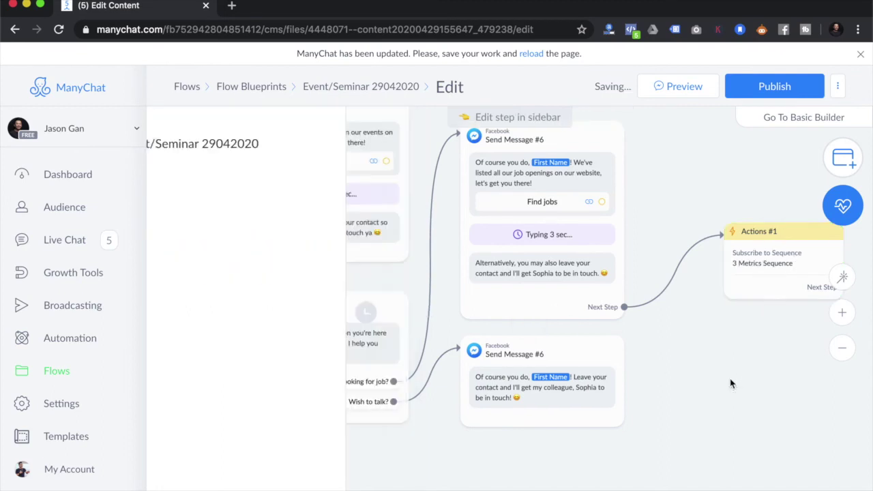
- Let the Send Message #6 step behind "Wish to talk?" continue to another step and link it to Actions #1
click(620, 362)
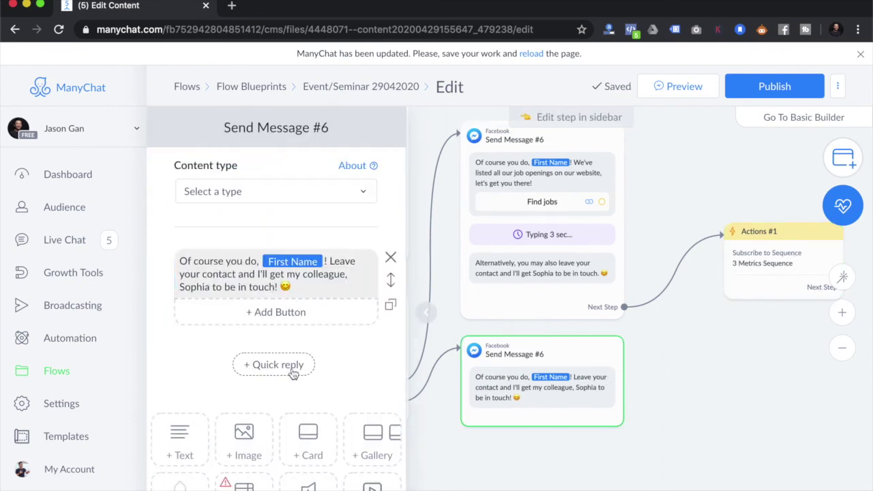
scroll(293, 369, down, 3)
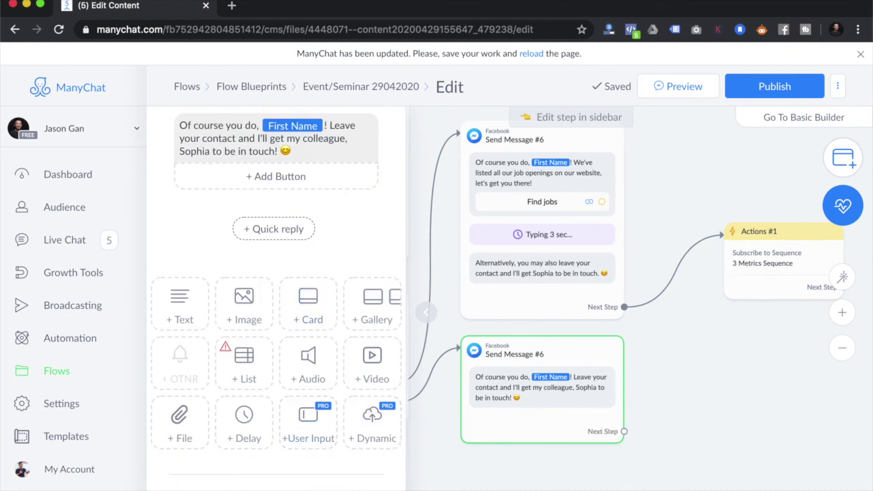
click(624, 431)
click(744, 256)
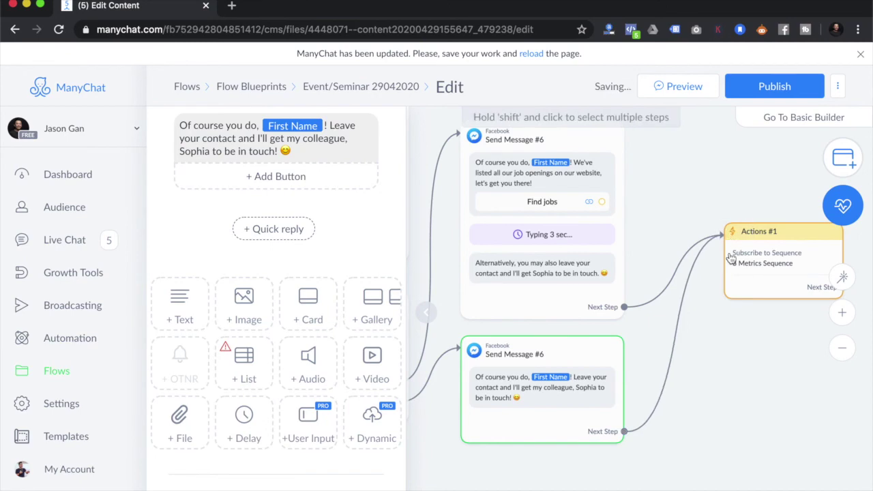
click(724, 424)
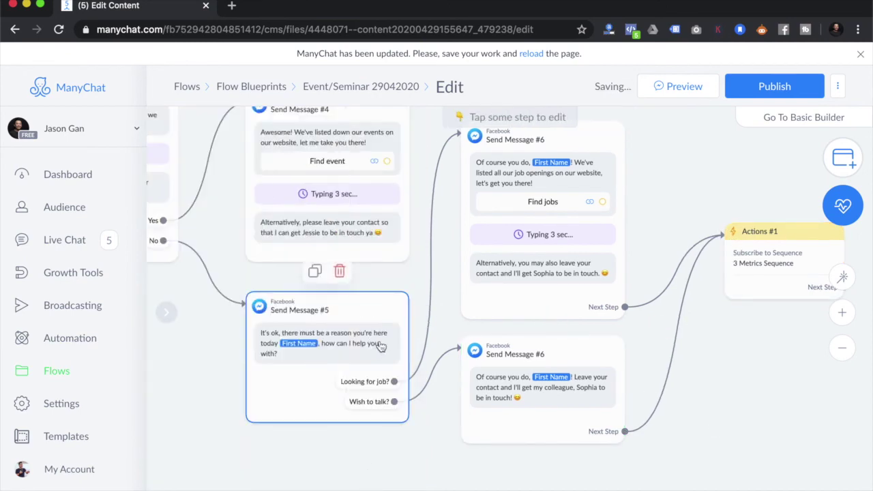
- Let Send Message #4 with the Find event button continue to another step and connect it to Actions #1
click(409, 257)
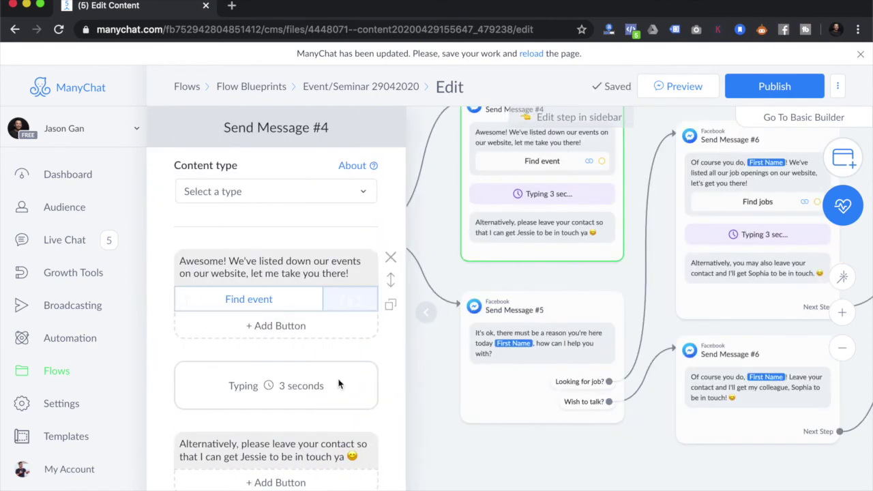
scroll(329, 410, down, 5)
click(416, 260)
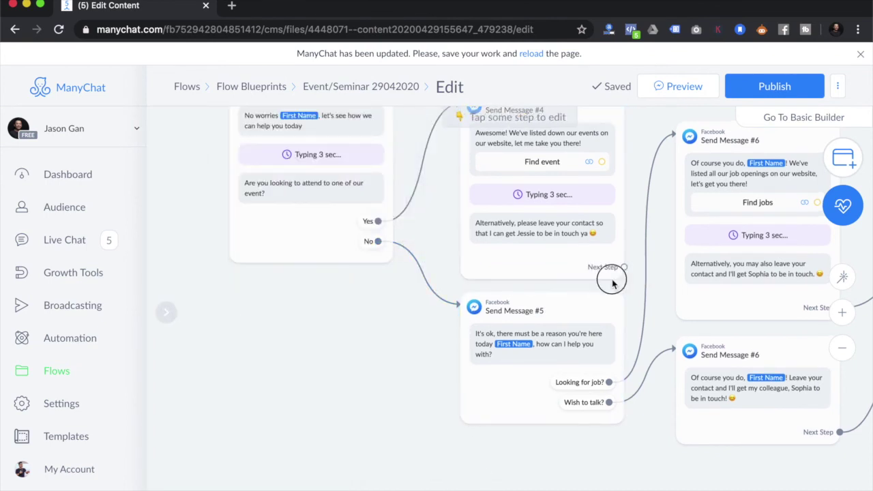
drag(611, 279, 355, 292)
click(350, 288)
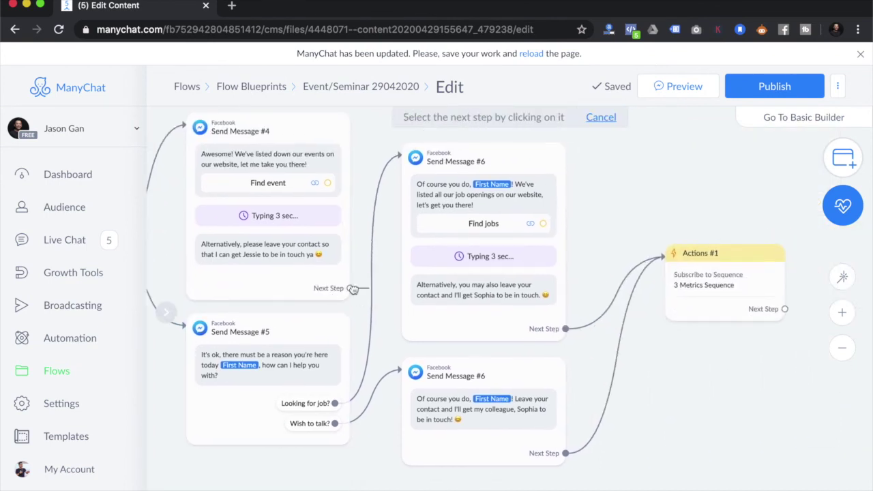
click(728, 283)
- Look over both branches of the finished flow and publish it
scroll(708, 193, down, 6)
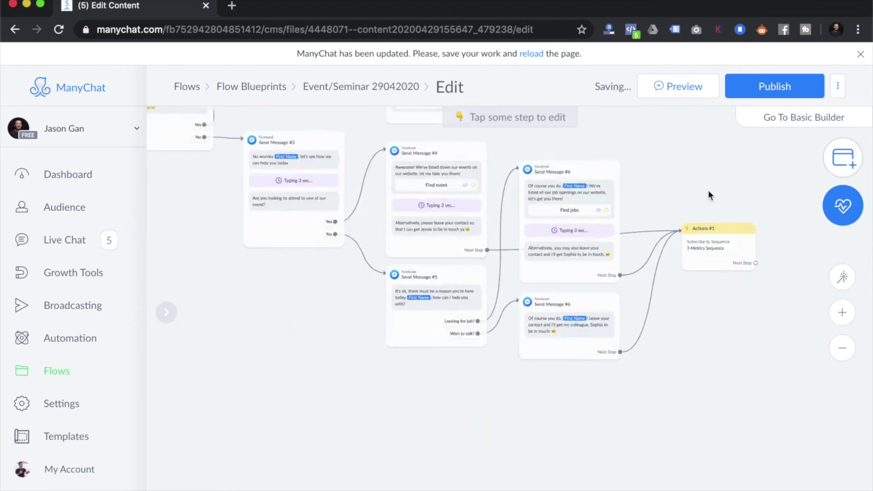
scroll(691, 311, up, 3)
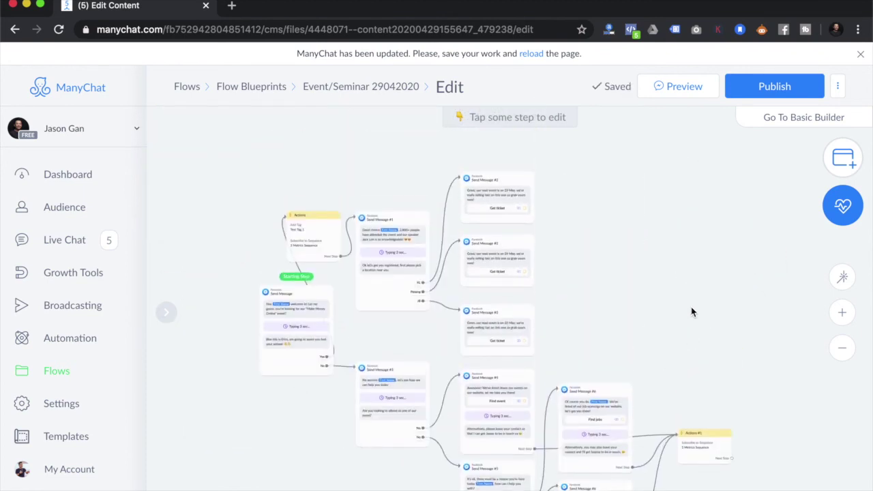
drag(647, 329, 649, 285)
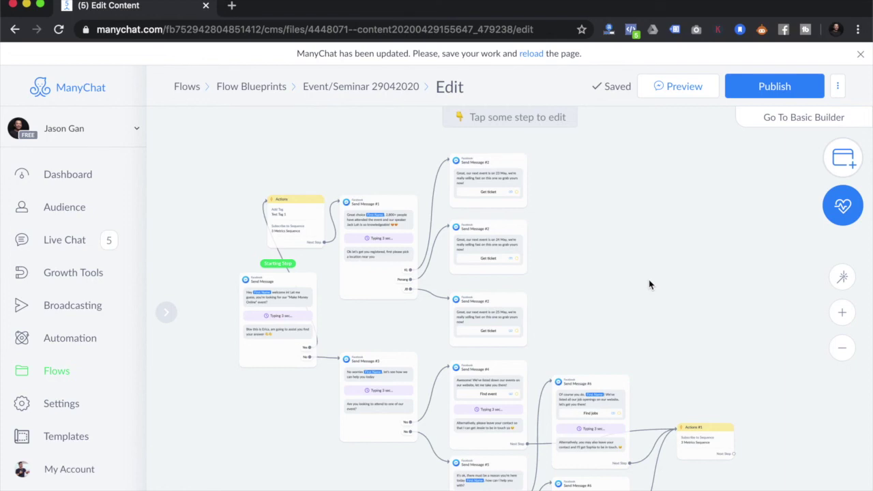
click(768, 87)
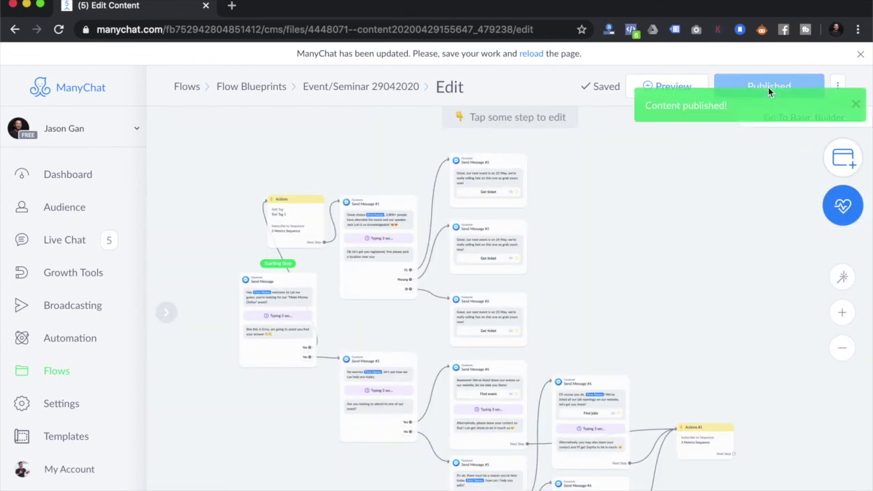